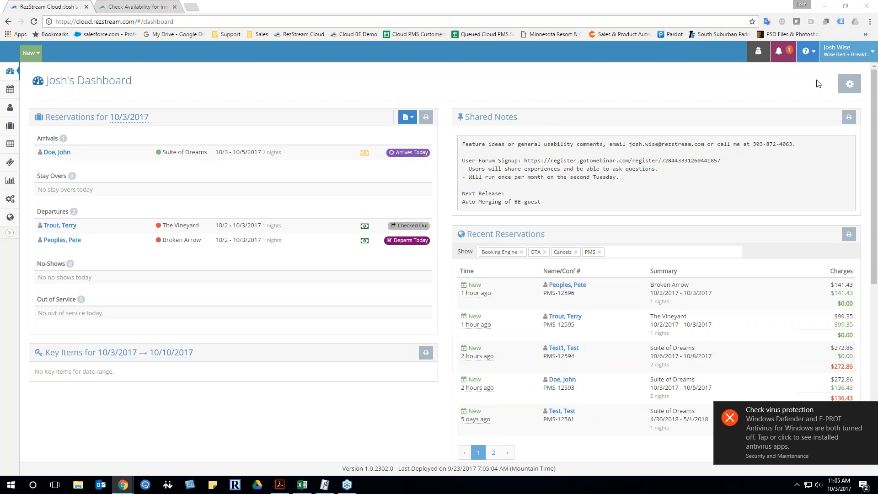
# Step: Hide the Tasks widget in the dashboard settings, save the settings, and check the updated dashboard
pyautogui.click(849, 84)
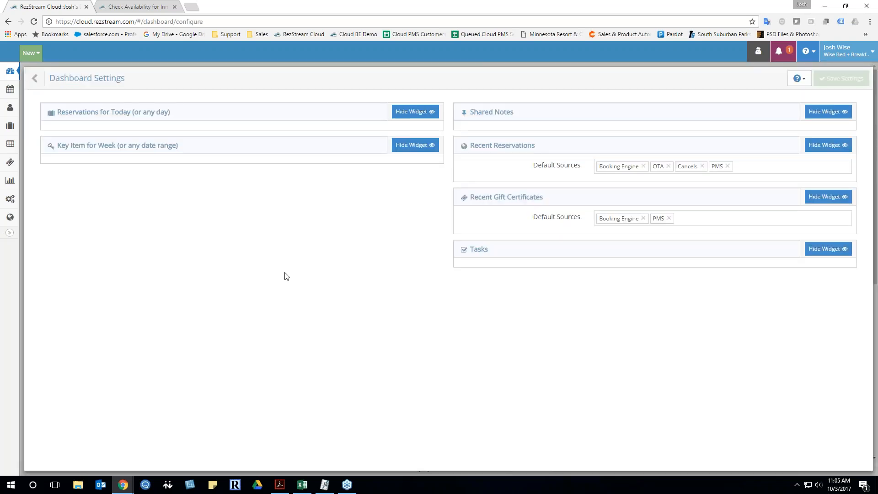
pyautogui.moveTo(279, 124)
pyautogui.mouseDown()
pyautogui.moveTo(284, 178)
pyautogui.moveTo(281, 108)
pyautogui.moveTo(282, 122)
pyautogui.moveTo(704, 150)
pyautogui.moveTo(722, 118)
pyautogui.moveTo(711, 138)
pyautogui.moveTo(433, 106)
pyautogui.moveTo(276, 109)
pyautogui.mouseUp()
pyautogui.click(811, 253)
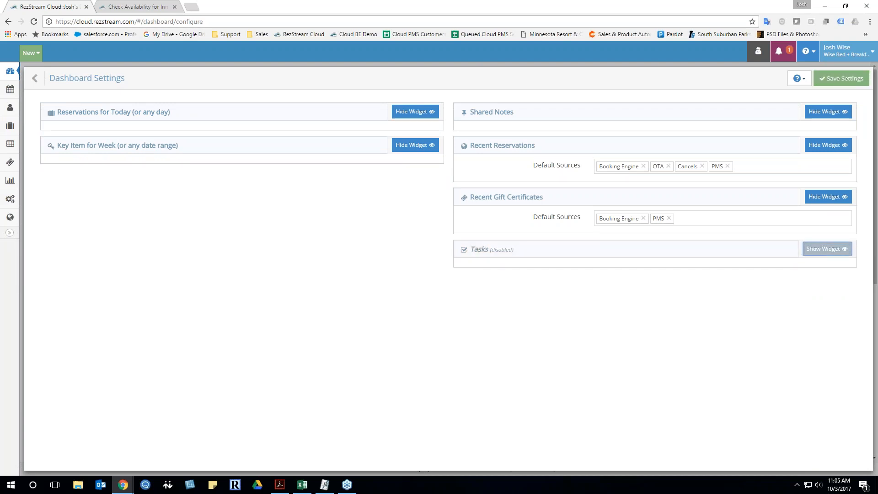
pyautogui.click(842, 79)
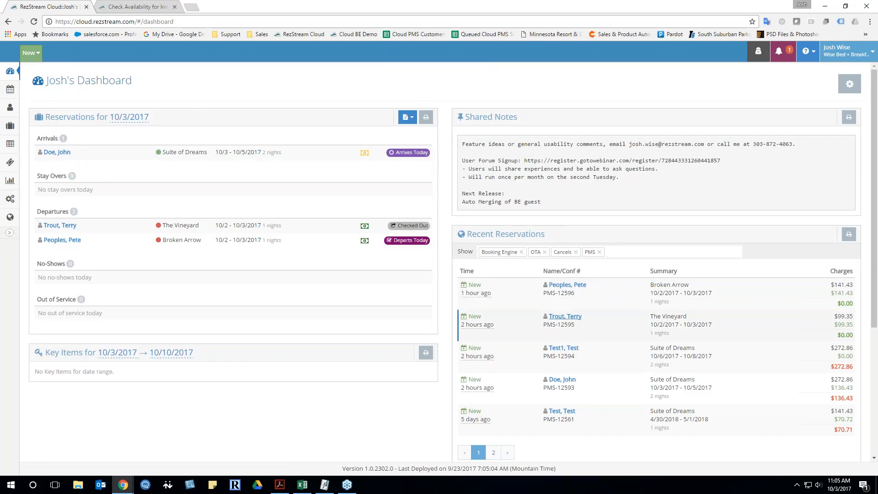
pyautogui.scroll(-4, 737, 234)
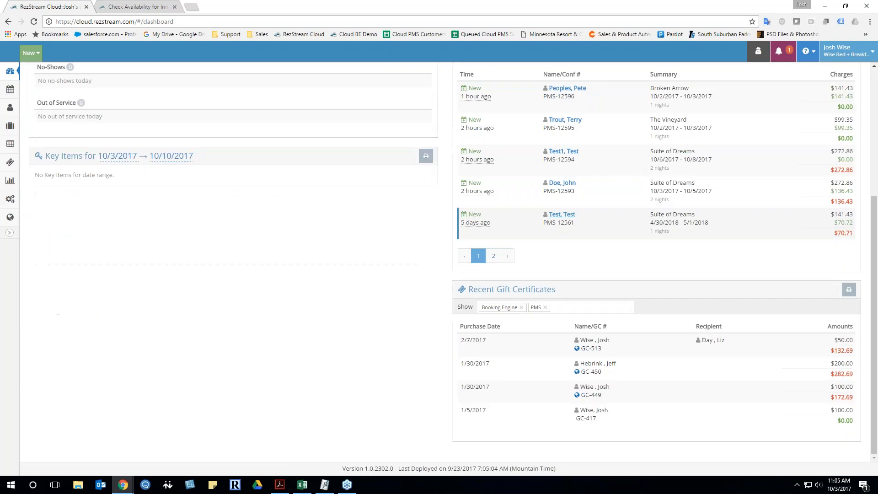
pyautogui.scroll(4, 566, 446)
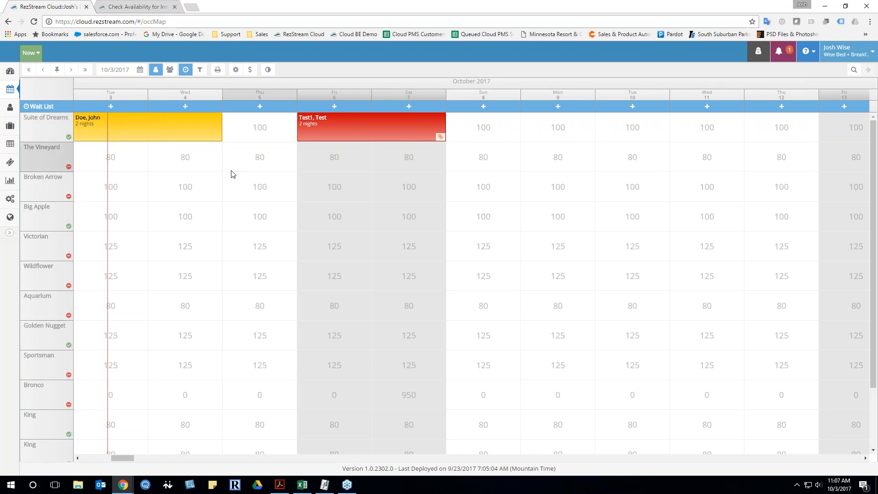
# Step: Add The Vineyard for October 3 and 4, 2017 to the existing Suite of Dreams reservation arriving October 3 and book the unit
pyautogui.click(130, 132)
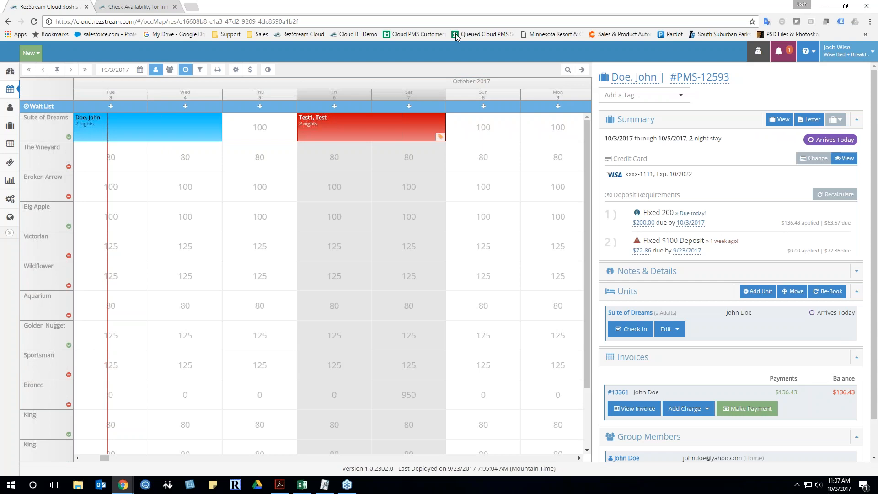
pyautogui.click(757, 296)
pyautogui.click(760, 292)
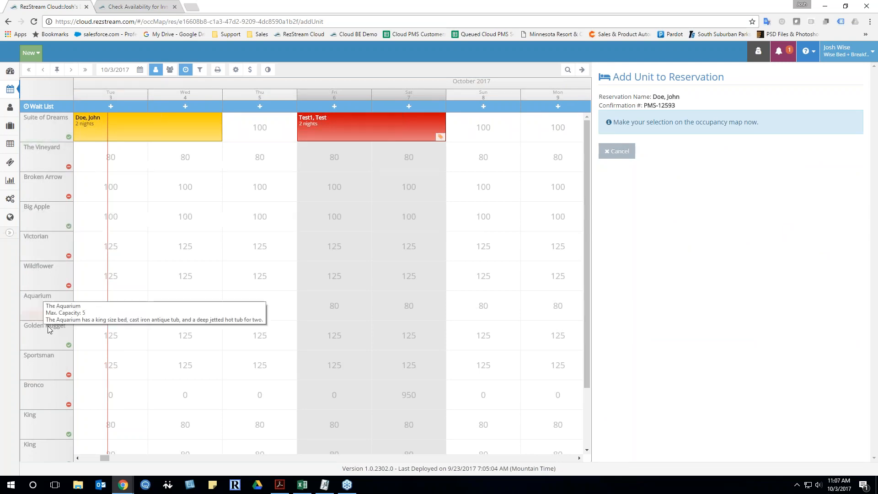
pyautogui.moveTo(91, 157); pyautogui.dragTo(183, 159)
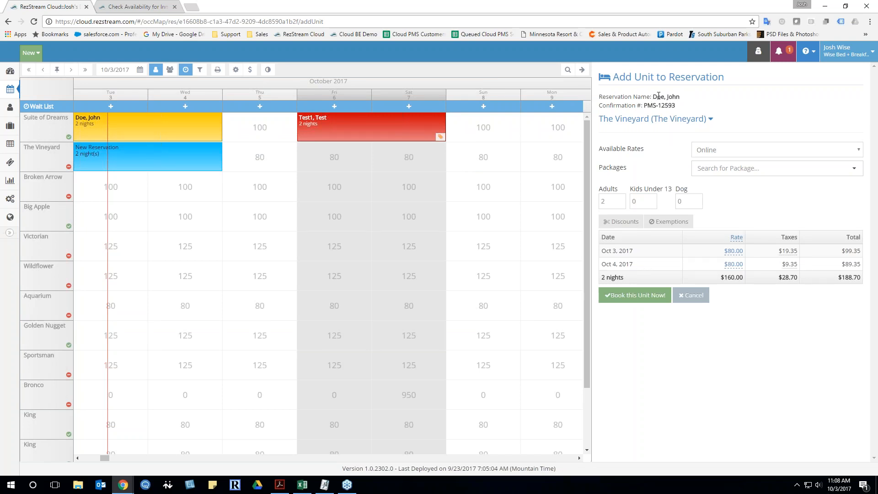
pyautogui.click(635, 295)
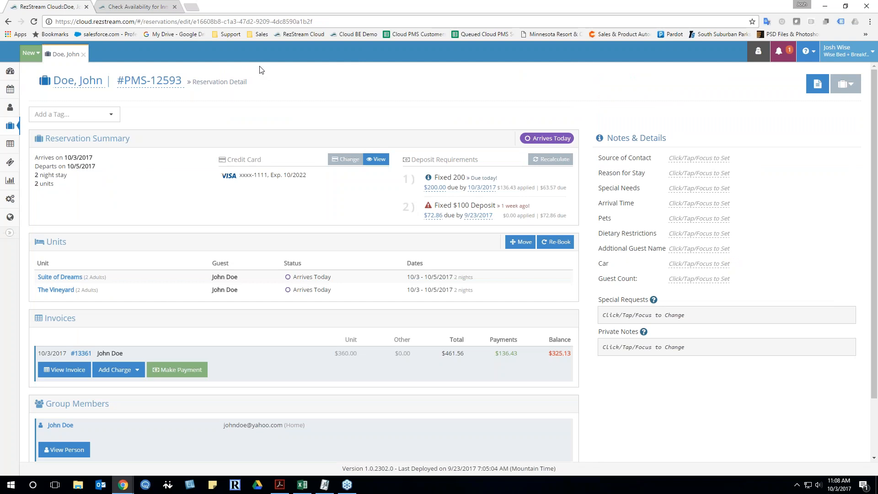
# Step: Review the units, group members and invoice line items of the two-unit reservation
pyautogui.scroll(-1, 299, 235)
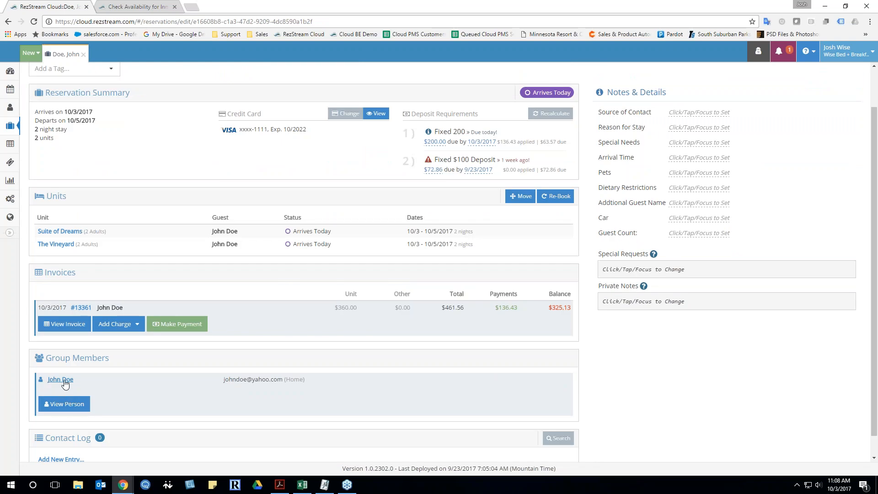
pyautogui.scroll(1, 109, 396)
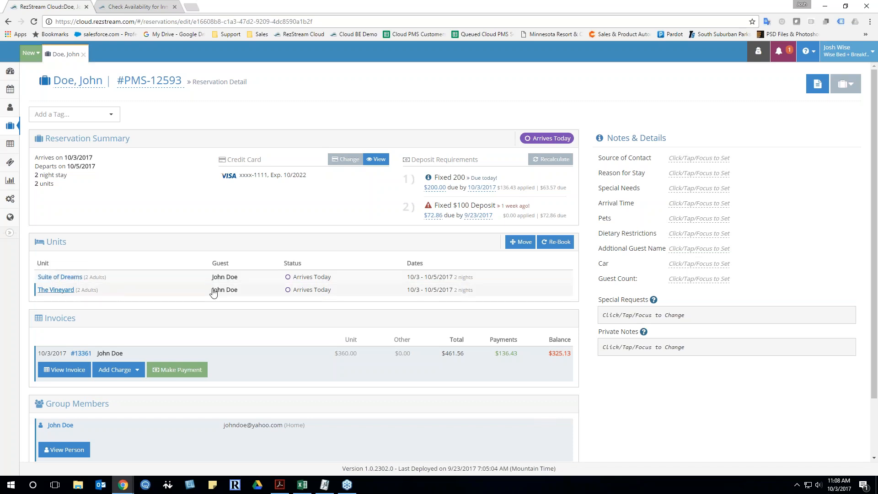
pyautogui.scroll(-3, 210, 293)
pyautogui.click(64, 302)
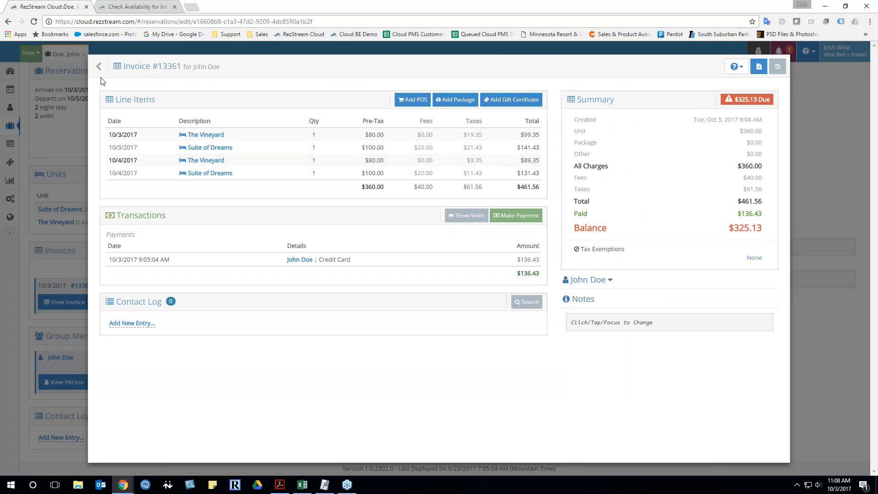
pyautogui.click(114, 66)
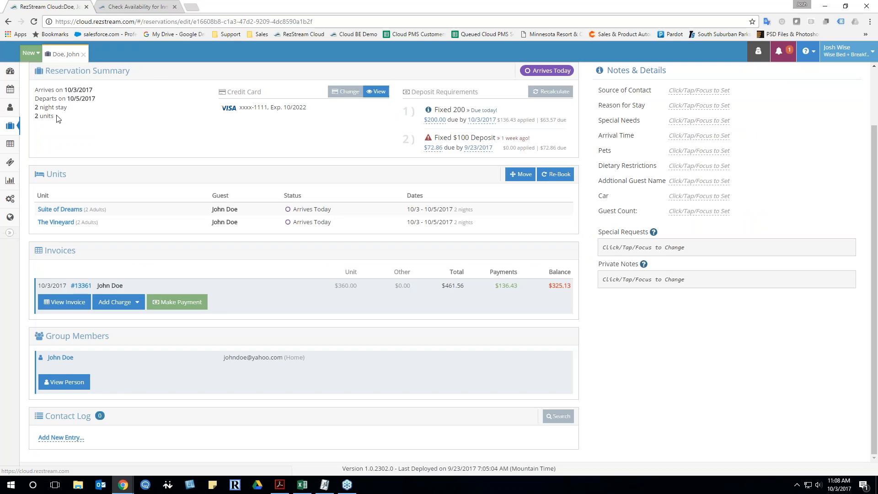
# Step: View the two-unit reservation on the occupancy map and inspect its Vineyard unit in the reservation details
pyautogui.click(10, 89)
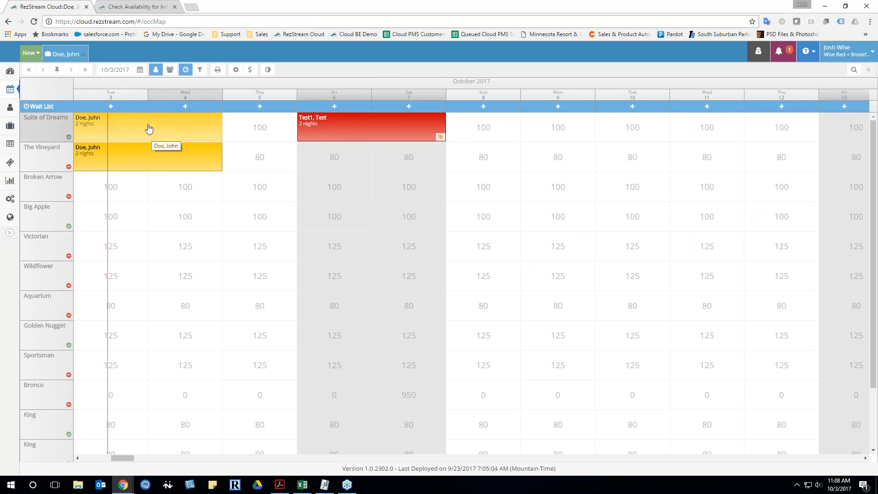
pyautogui.moveTo(145, 151); pyautogui.dragTo(156, 135)
pyautogui.click(174, 161)
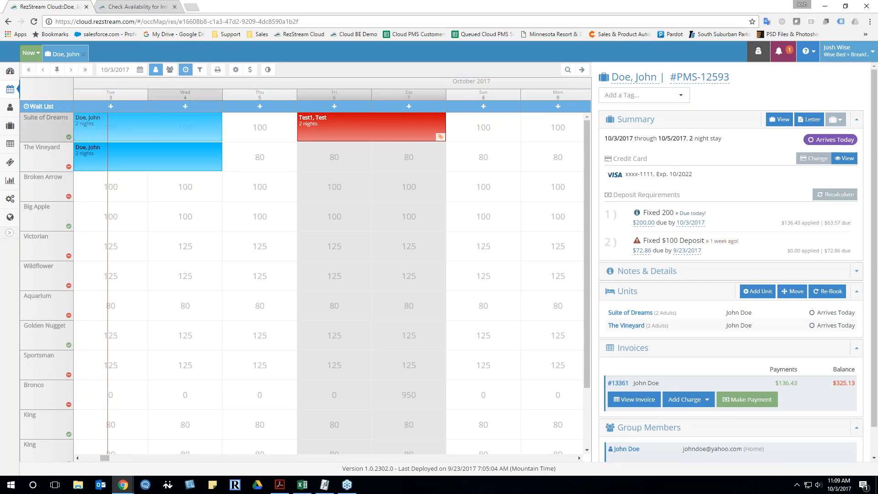
pyautogui.click(700, 330)
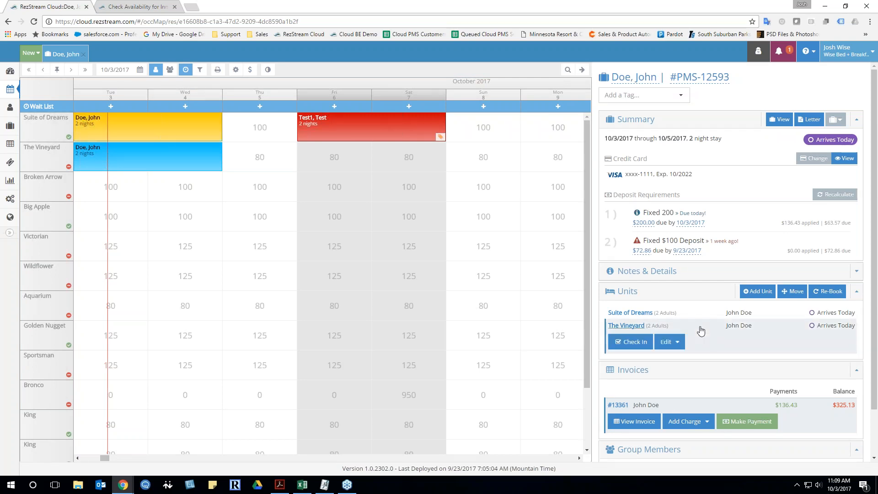
pyautogui.click(581, 69)
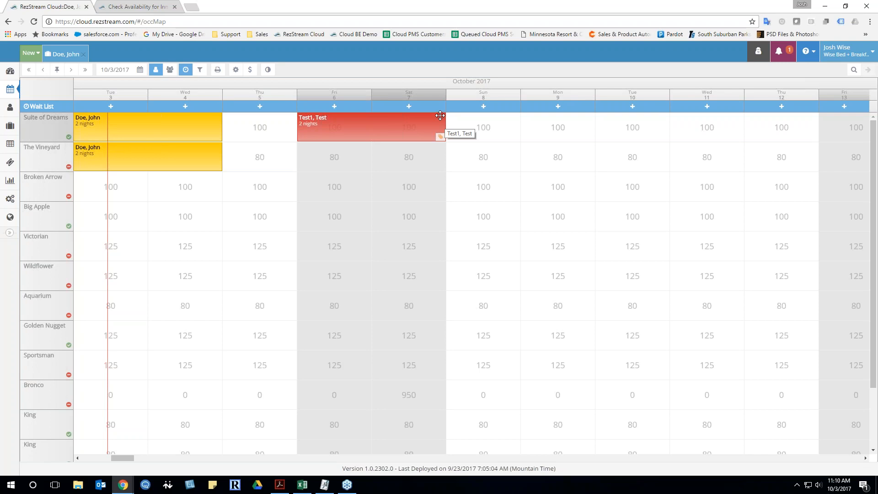
# Step: Move the two-night Suite of Dreams reservation from October 6 to arrive October 9, 2017, keeping the current rate
pyautogui.moveTo(440, 116); pyautogui.dragTo(428, 187)
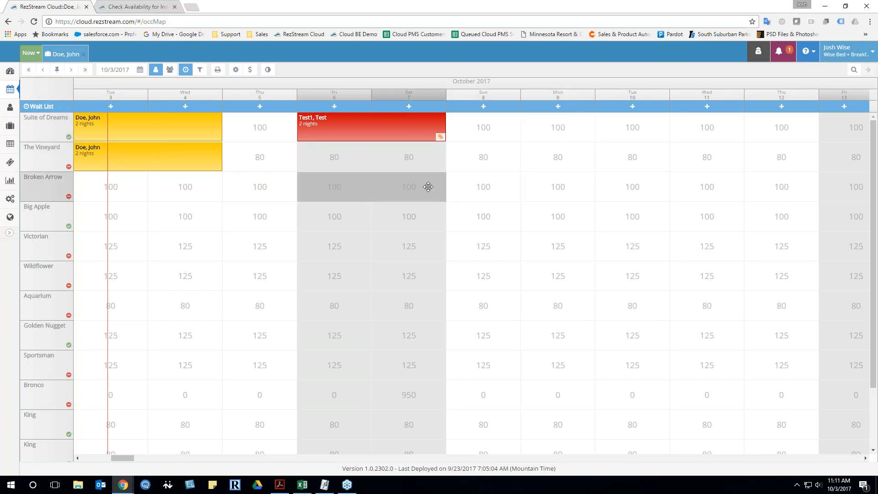
pyautogui.moveTo(428, 187); pyautogui.dragTo(613, 136)
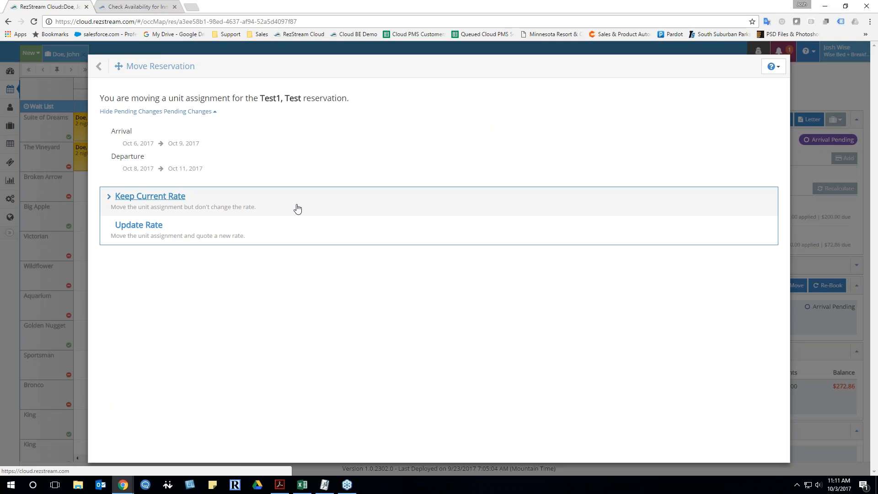
pyautogui.click(169, 200)
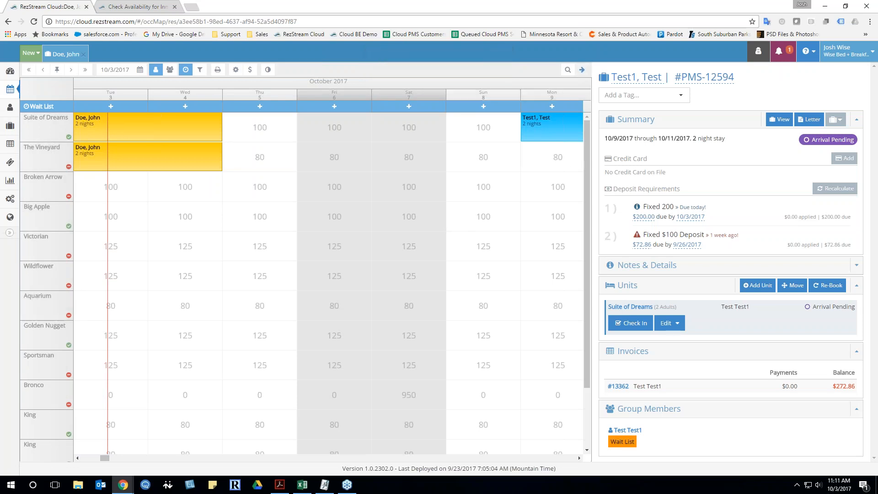
pyautogui.click(581, 69)
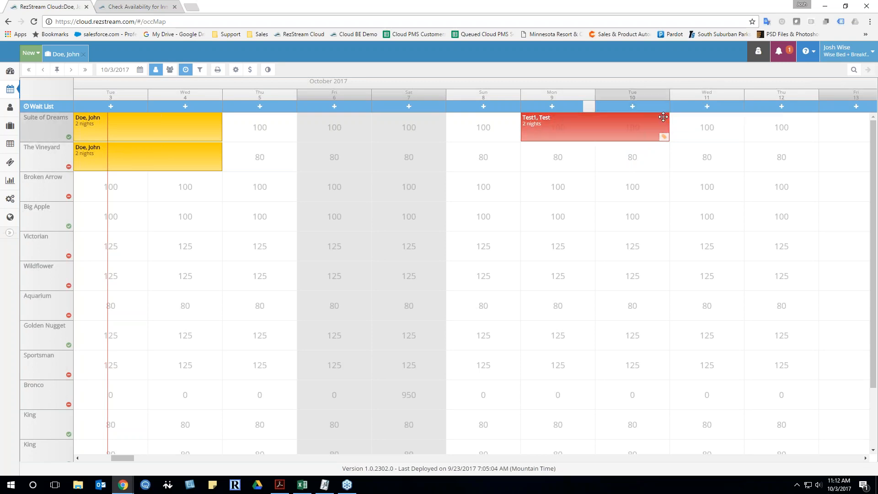
# Step: Try carrying the October 9 reservation across the map to The Vineyard on October 31, and return the map to today's date
pyautogui.moveTo(662, 117); pyautogui.dragTo(227, 155)
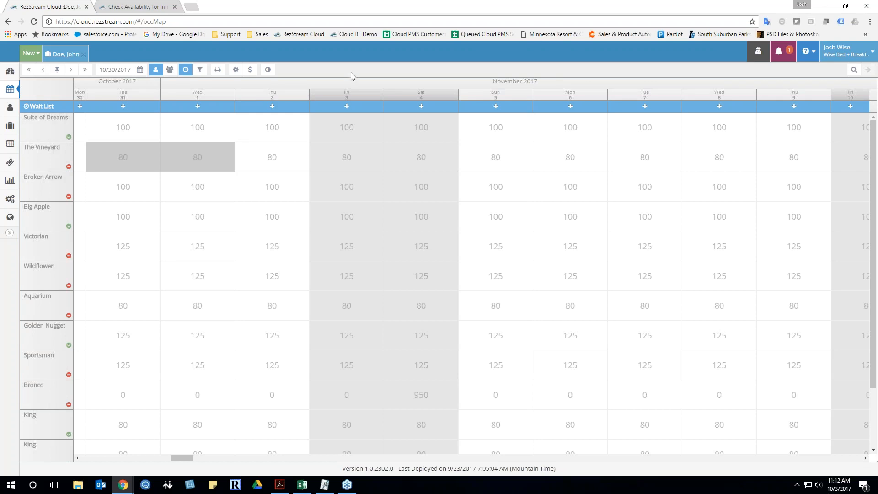
pyautogui.click(59, 70)
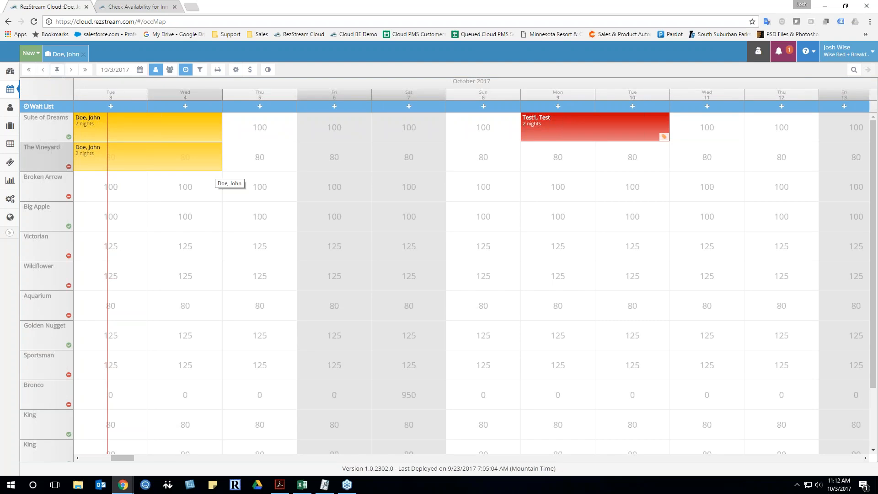
# Step: Move the October 9 Suite of Dreams reservation to an arrival date of 1/8/2018, keeping the current rate
pyautogui.click(607, 133)
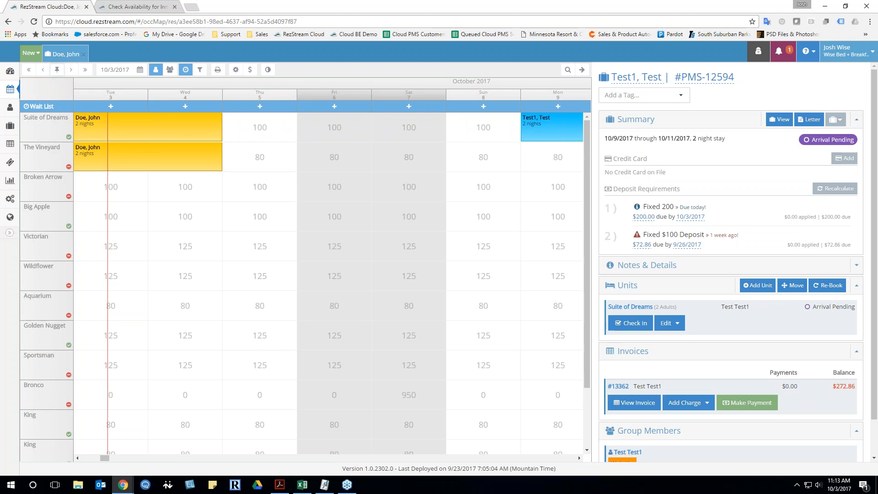
pyautogui.click(793, 285)
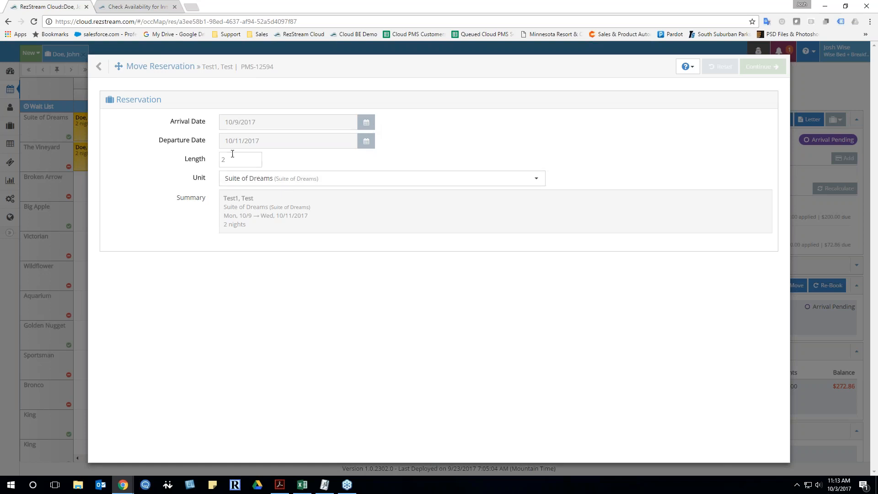
pyautogui.click(367, 122)
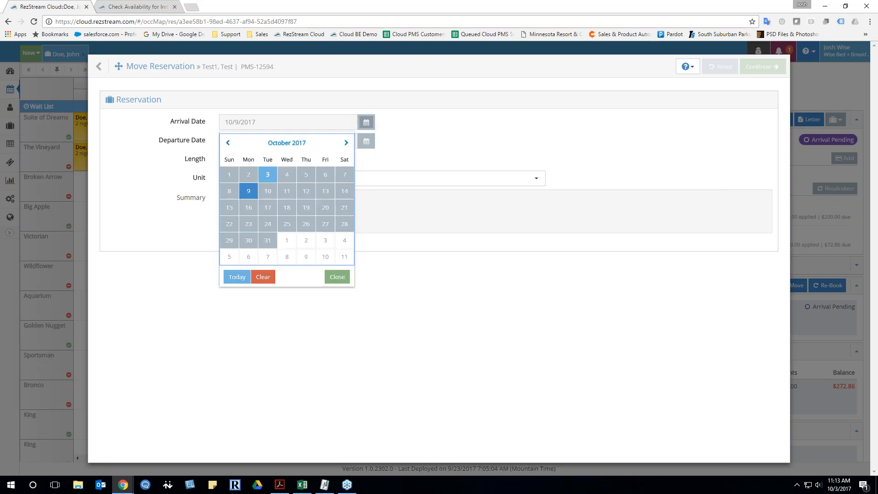
pyautogui.click(347, 143)
pyautogui.click(346, 143)
pyautogui.click(346, 143)
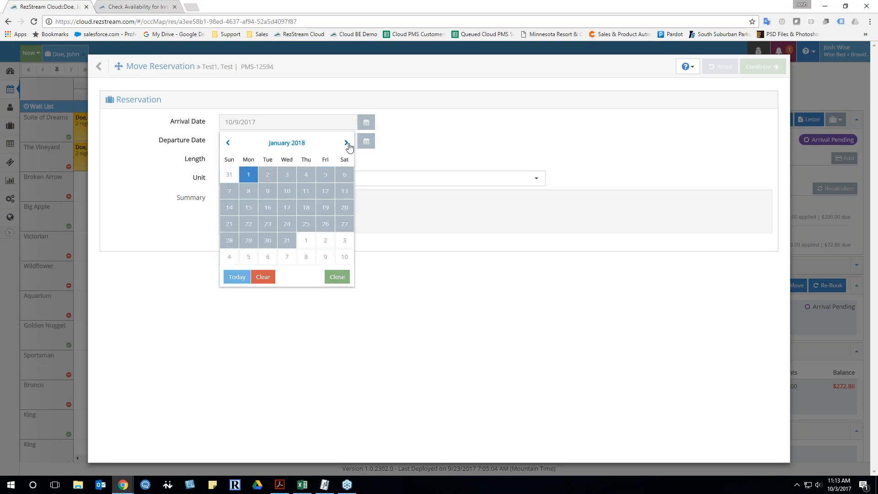
pyautogui.click(248, 191)
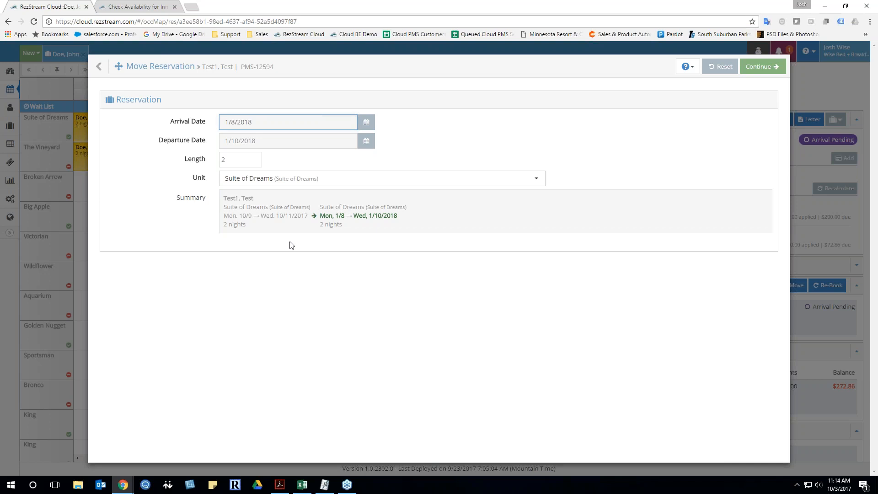
pyautogui.click(762, 69)
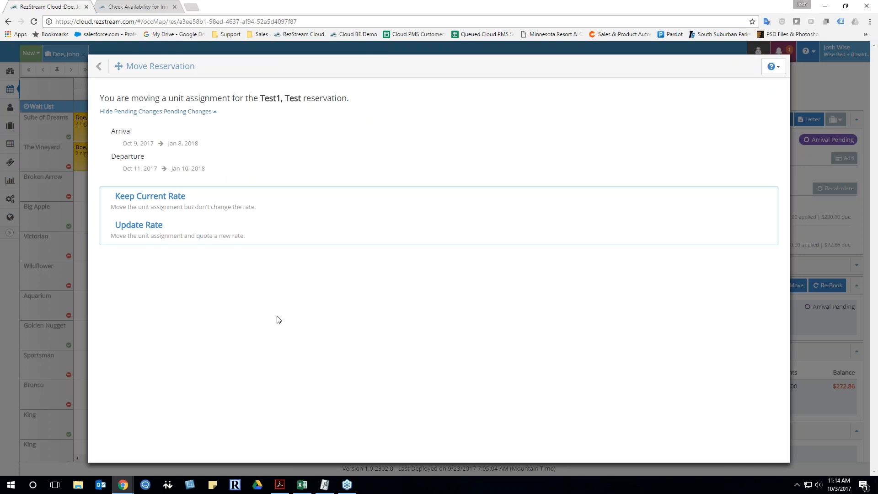
pyautogui.click(156, 197)
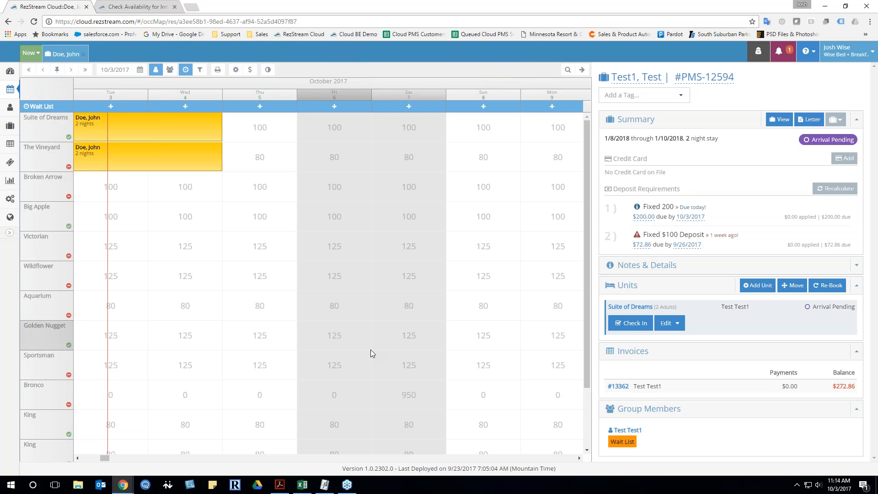
pyautogui.click(581, 69)
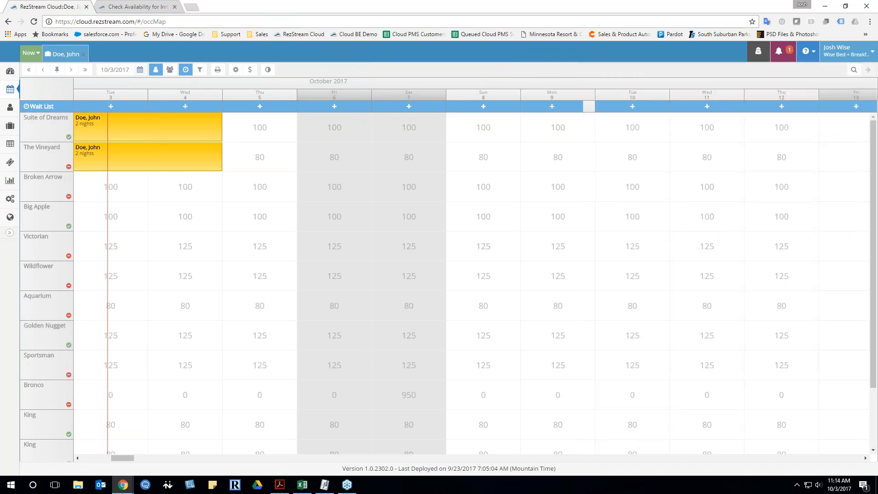
# Step: Set the occupancy map's start date to 1/2/2018 to view the moved reservation
pyautogui.click(140, 70)
pyautogui.click(222, 90)
pyautogui.click(222, 90)
pyautogui.click(222, 90)
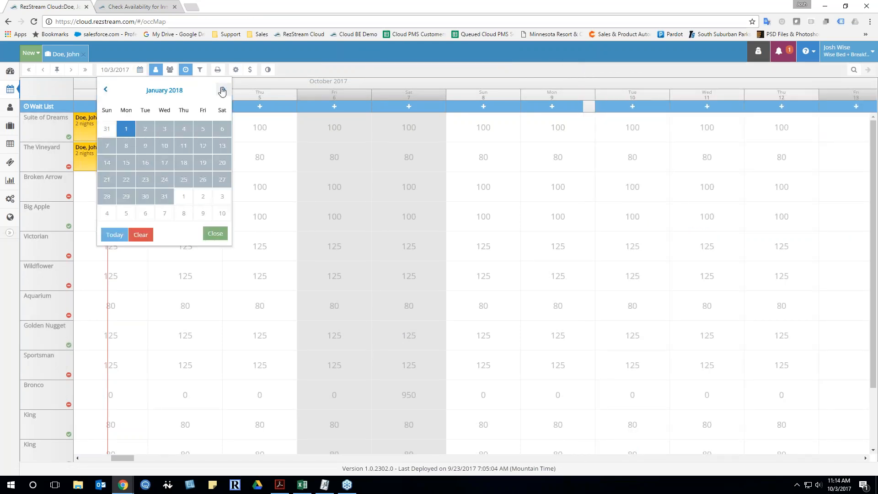
pyautogui.click(145, 129)
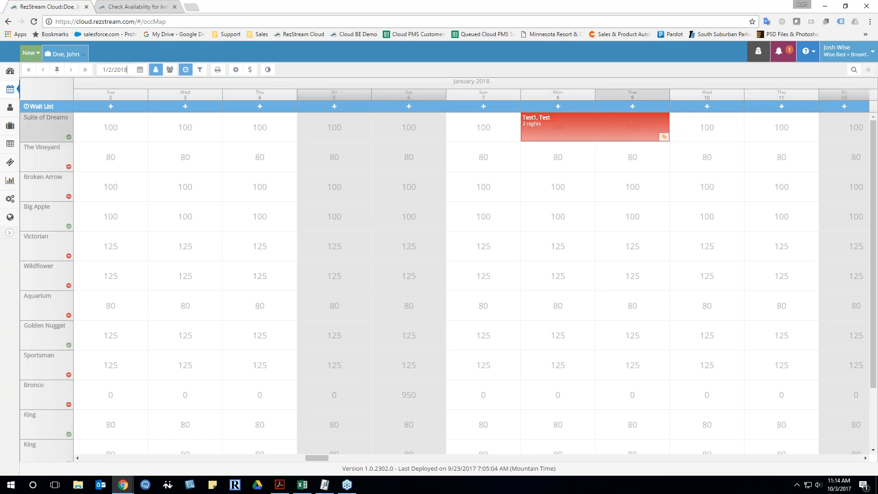
# Step: Start moving the January 8 Suite of Dreams reservation on the occupancy map and close the move options without choosing a rate
pyautogui.moveTo(533, 127); pyautogui.dragTo(620, 117)
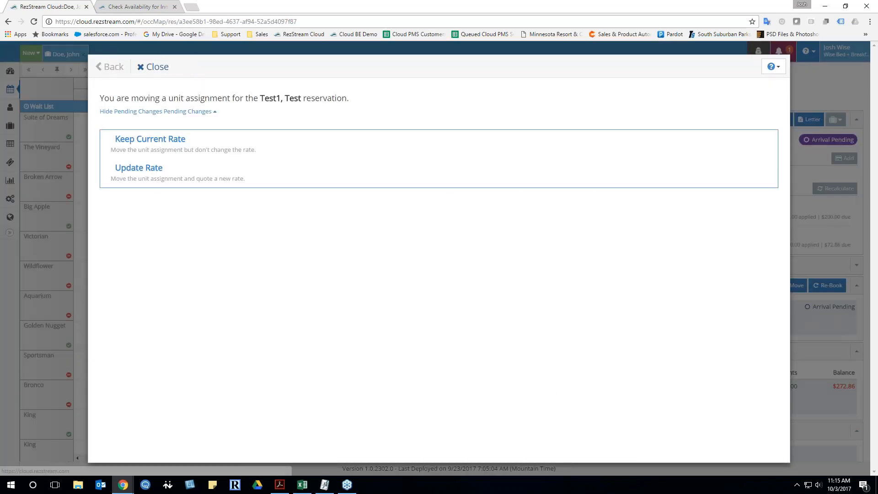
pyautogui.click(153, 67)
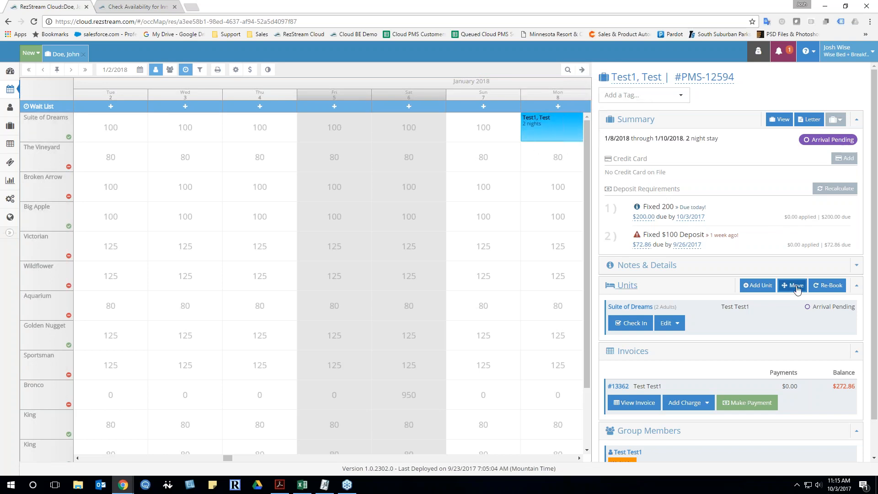
# Step: Close the January 8 reservation's details and return the occupancy map to today's date
pyautogui.click(582, 69)
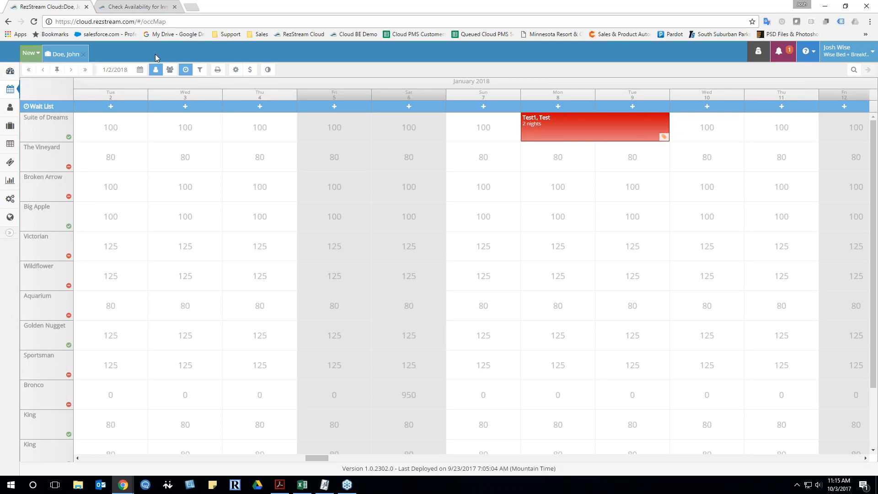
pyautogui.click(57, 70)
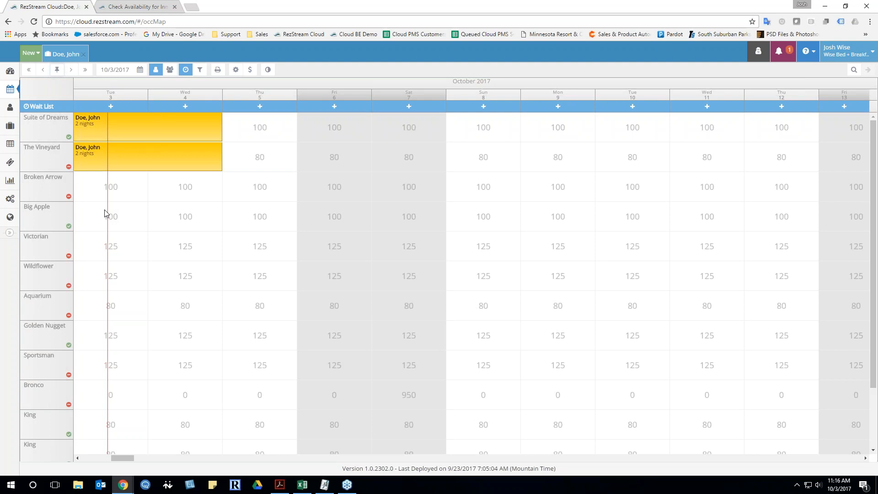
# Step: Open the check-out form for the Broken Arrow reservation departing today from the dashboard
pyautogui.click(6, 76)
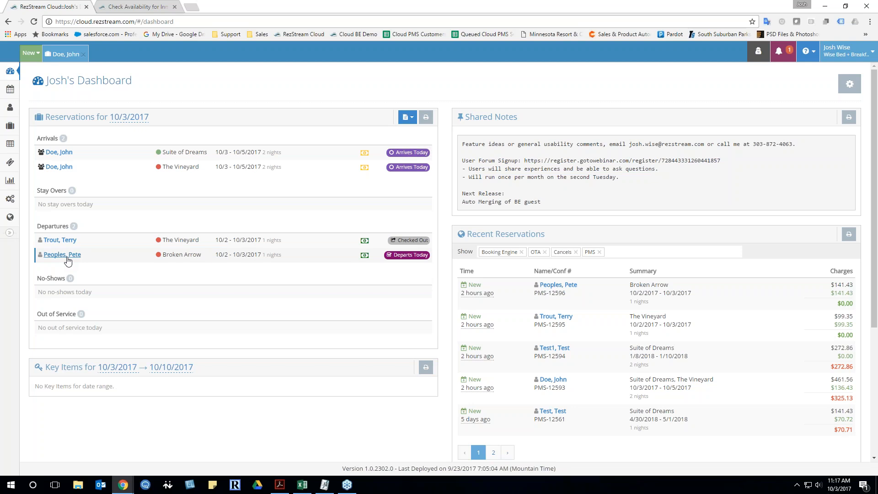
pyautogui.click(68, 260)
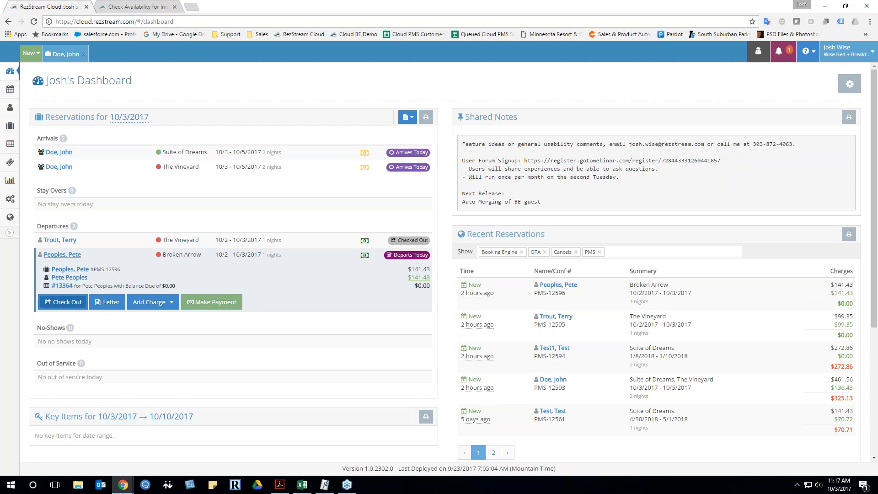
pyautogui.click(64, 302)
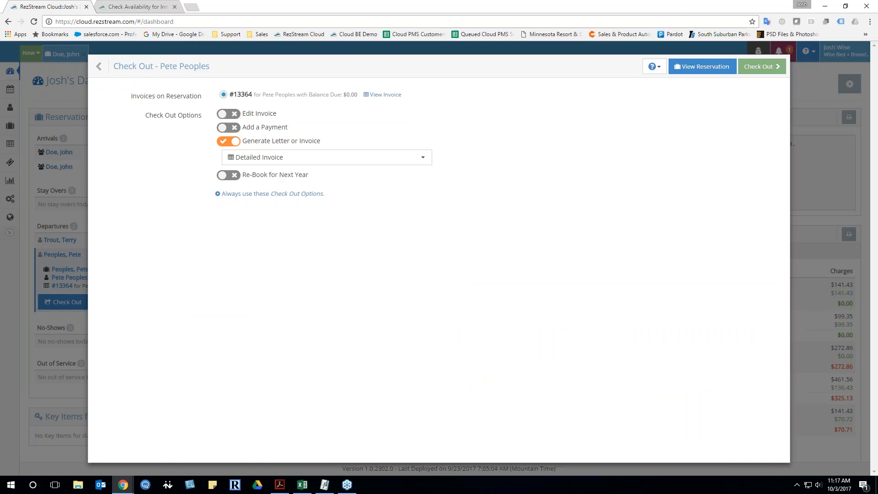
# Step: Check out the Broken Arrow reservation with Re-Book for Next Year enabled and Generate Letter or Invoice turned off
pyautogui.click(228, 176)
pyautogui.click(273, 178)
pyautogui.click(233, 176)
pyautogui.click(286, 142)
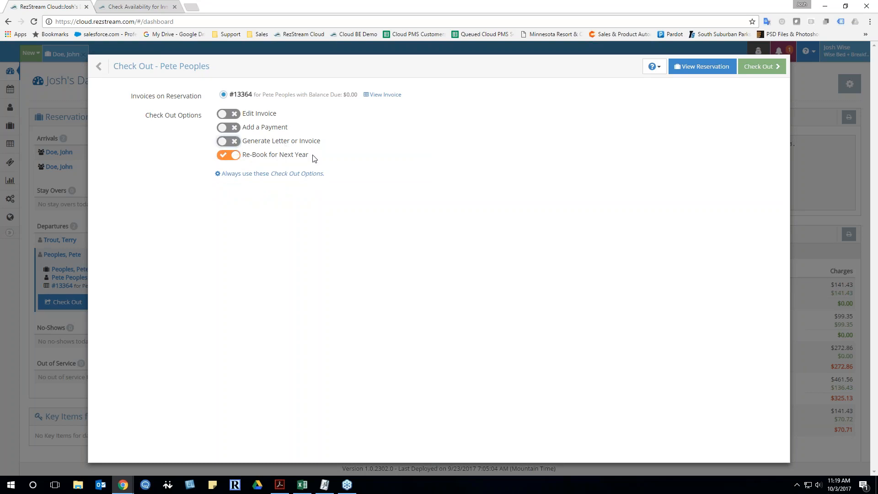
pyautogui.click(760, 67)
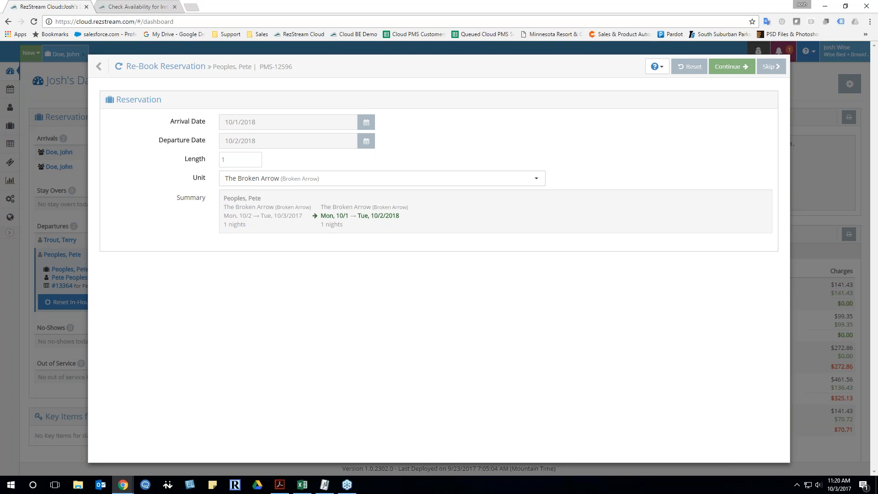
# Step: Review the arrival date calendar and unit choices for the re-booking, keep The Broken Arrow, and leave the form for the occupancy map
pyautogui.click(366, 123)
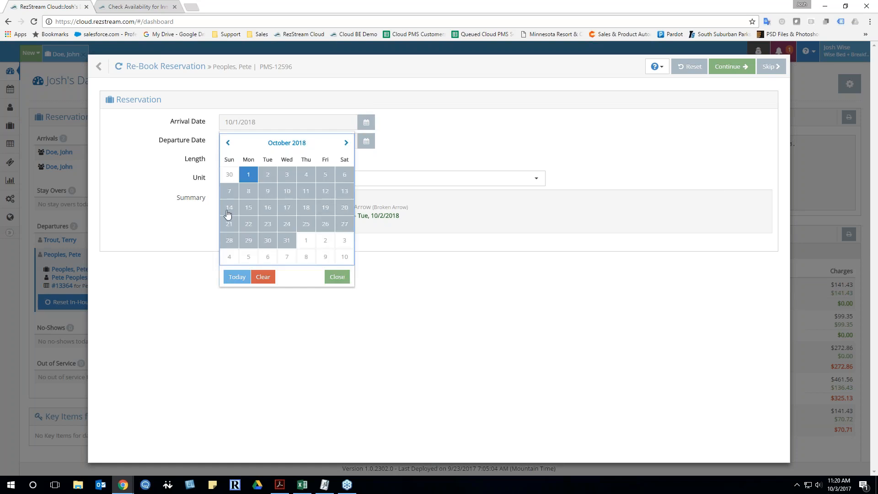
pyautogui.click(468, 138)
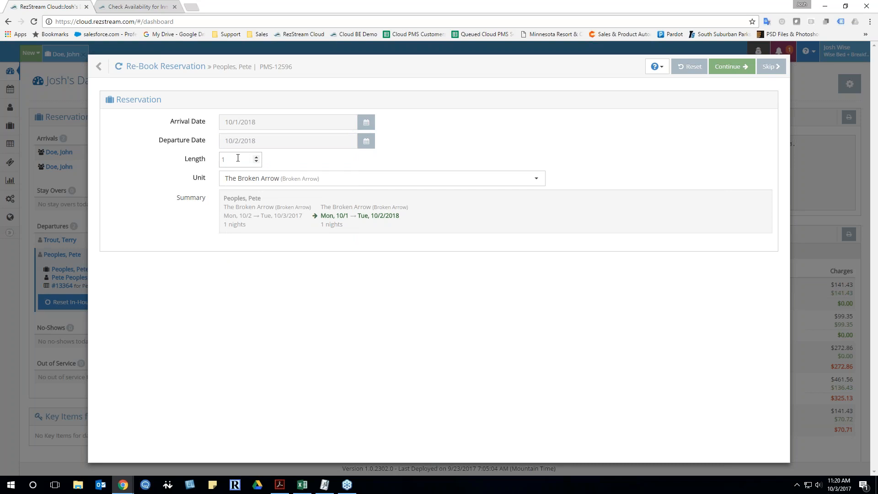
pyautogui.click(536, 178)
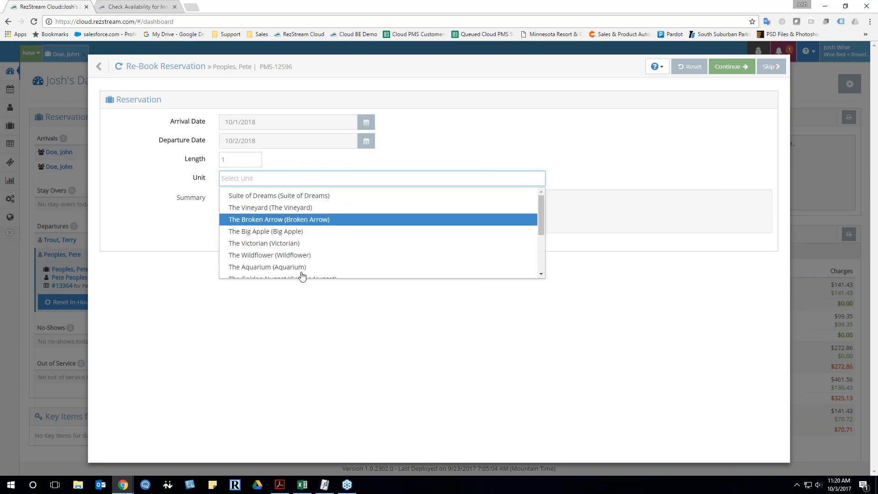
pyautogui.click(278, 219)
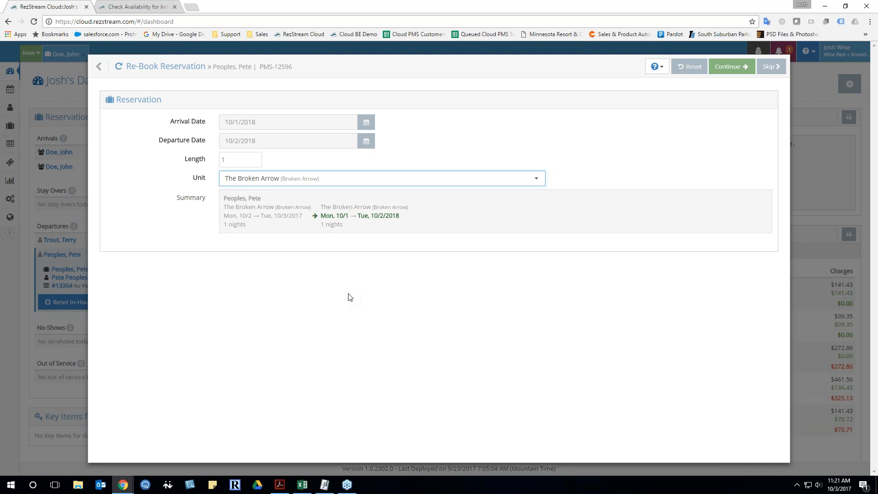
pyautogui.click(152, 67)
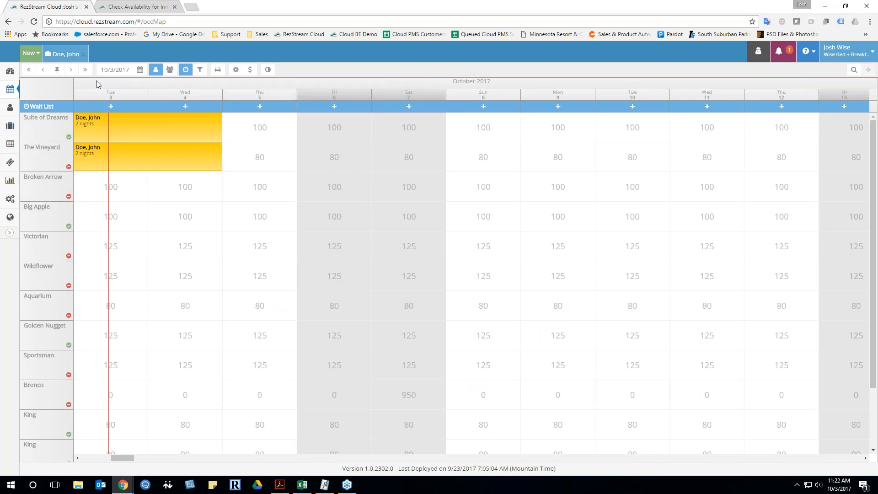
# Step: Set the occupancy map's start date to 1/8/2018 and open the Re-Book form for the Suite of Dreams reservation
pyautogui.click(139, 70)
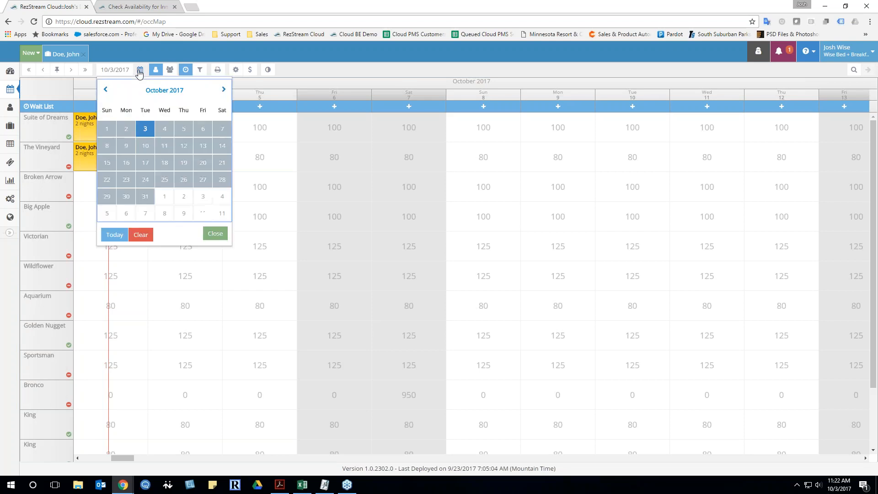
pyautogui.click(223, 90)
pyautogui.click(222, 89)
pyautogui.click(223, 89)
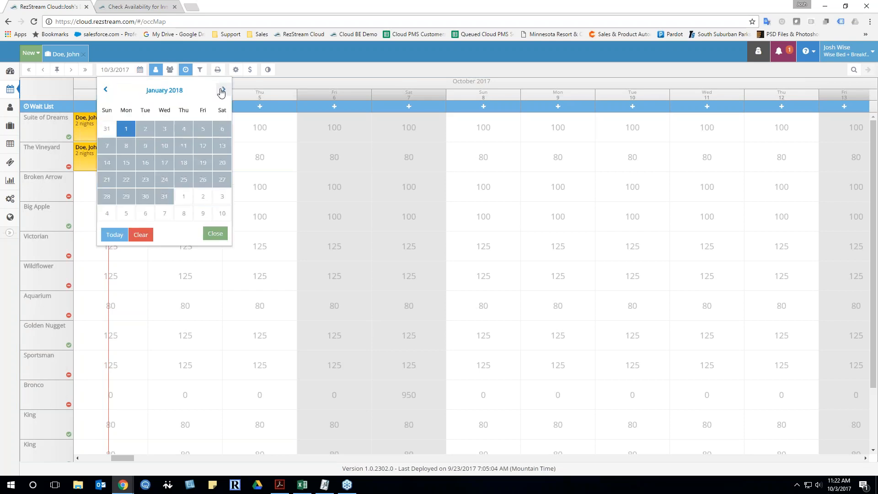
pyautogui.click(126, 146)
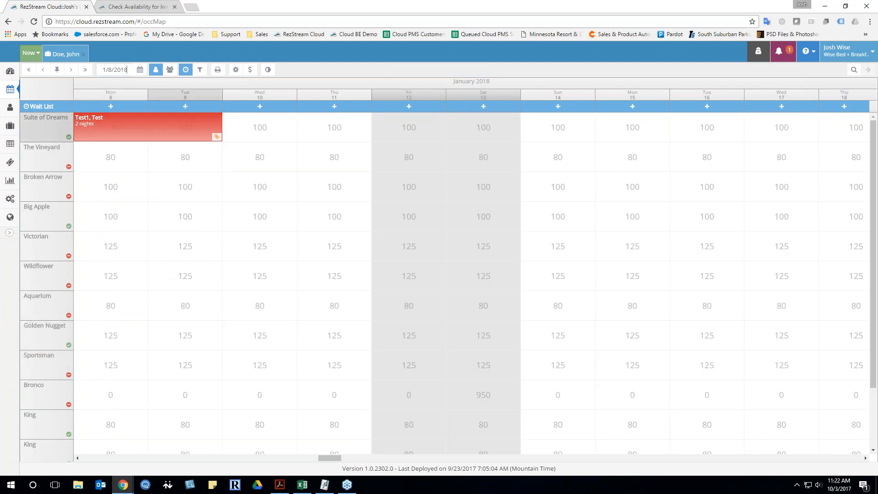
pyautogui.click(135, 135)
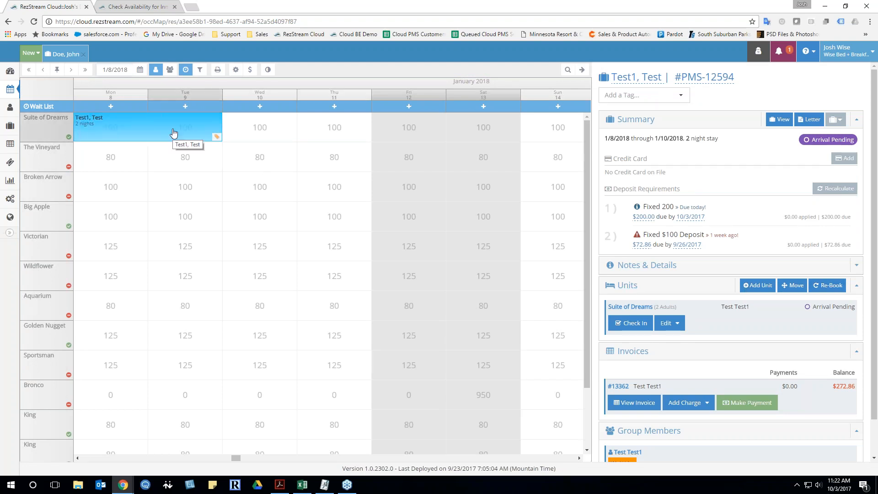
pyautogui.click(828, 285)
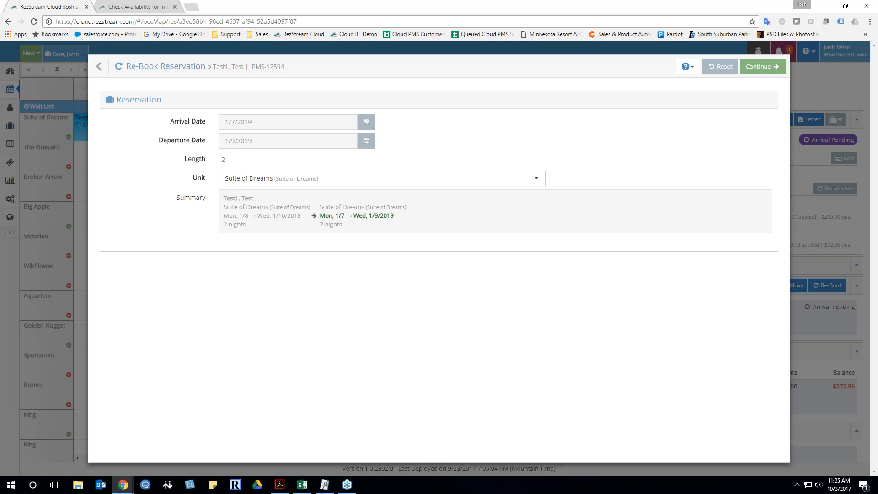
# Step: Switch to the Inn San Francisco booking page and search for rooms from 10/18/2017 to 10/20/2017 for 2 adults
pyautogui.click(146, 8)
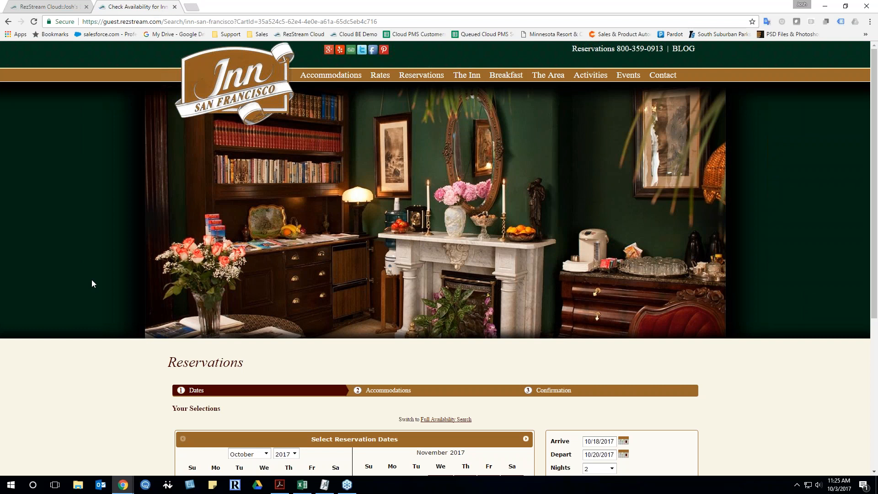
pyautogui.scroll(-1, 106, 264)
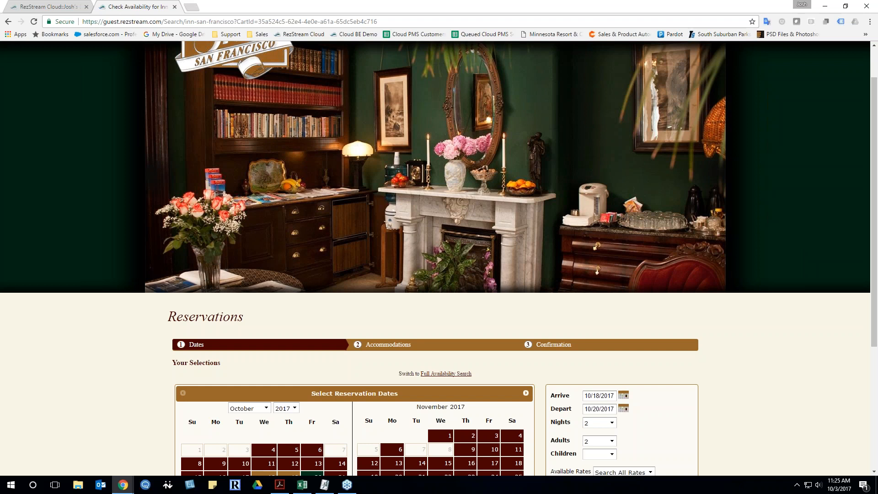
pyautogui.scroll(-1, 86, 298)
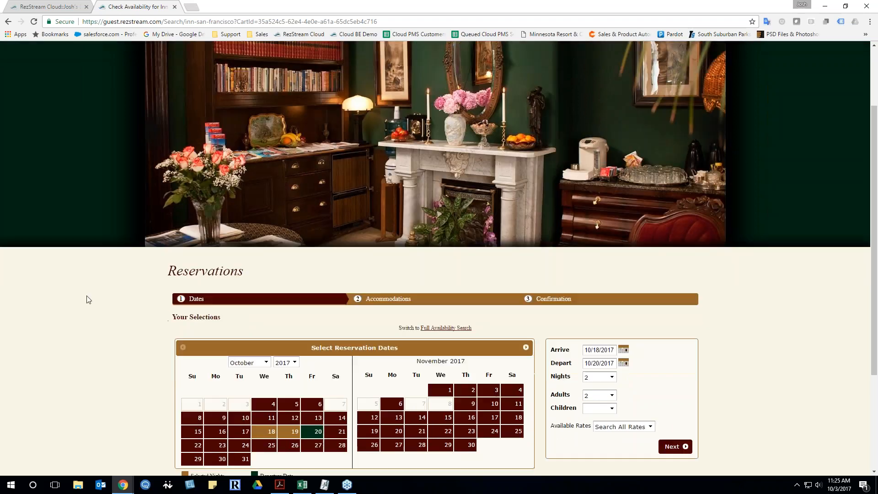
pyautogui.scroll(2, 229, 136)
pyautogui.scroll(-4, 416, 295)
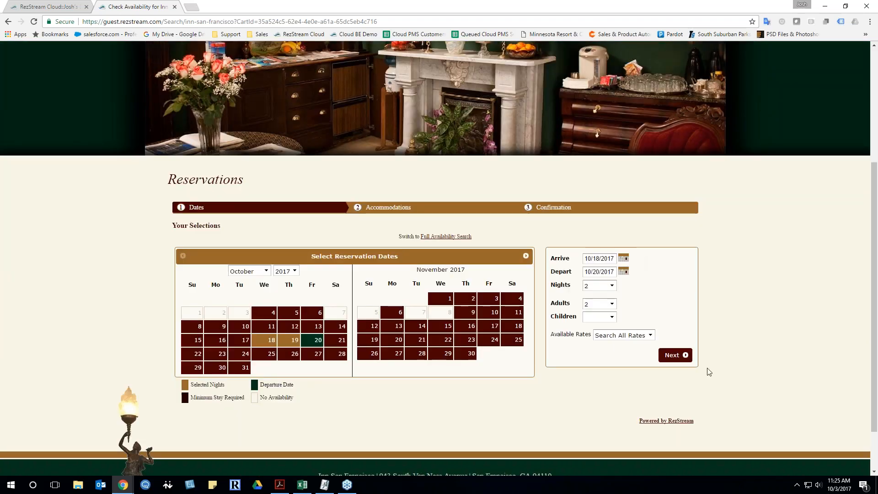
pyautogui.click(676, 357)
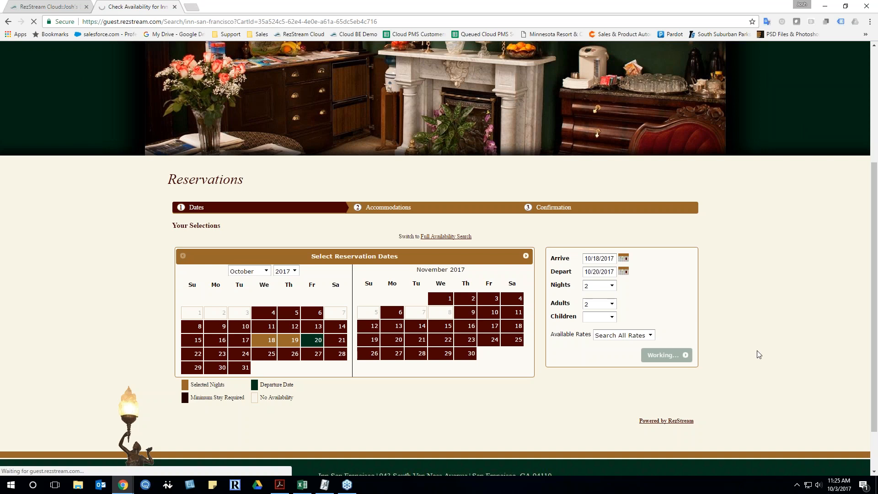
# Step: Review the list of available accommodations with their daily rates and the sort and filter options
pyautogui.scroll(-5, 92, 348)
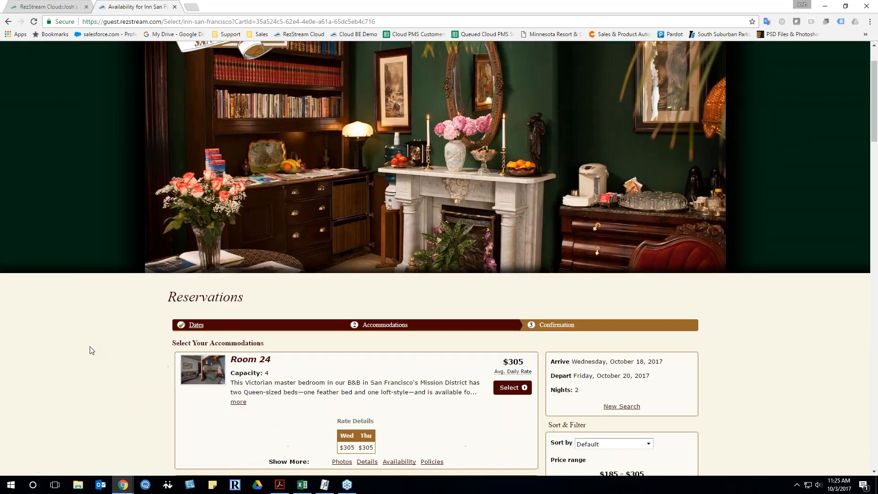
pyautogui.scroll(-3, 90, 344)
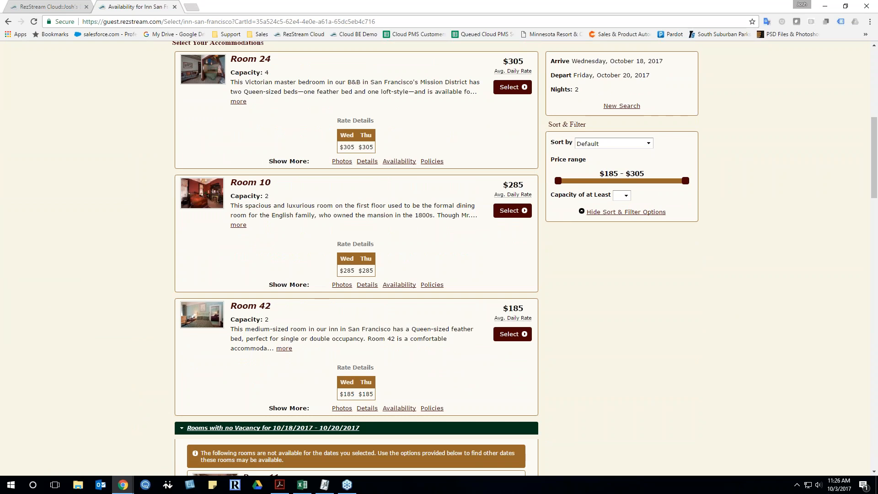
pyautogui.scroll(5, 777, 343)
pyautogui.scroll(3, 808, 342)
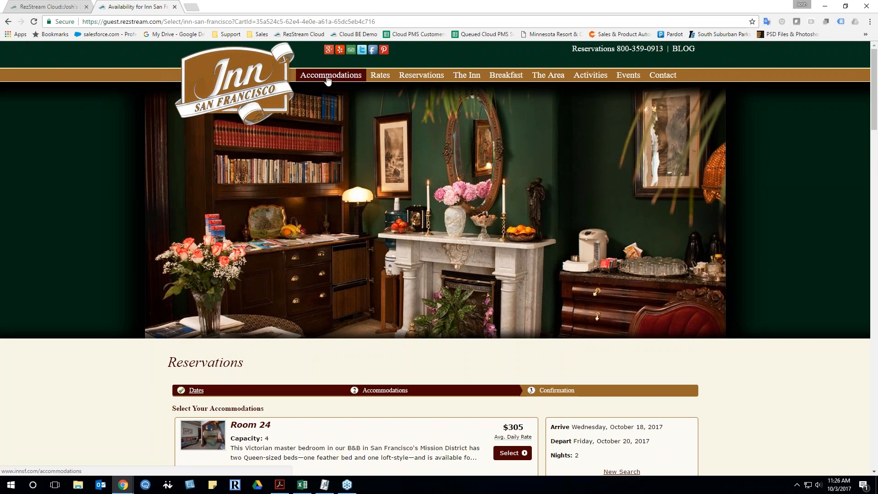
# Step: Go to the inn's home page, open the Accommodations Overview and examine the Spacious Rooms listings
pyautogui.click(229, 77)
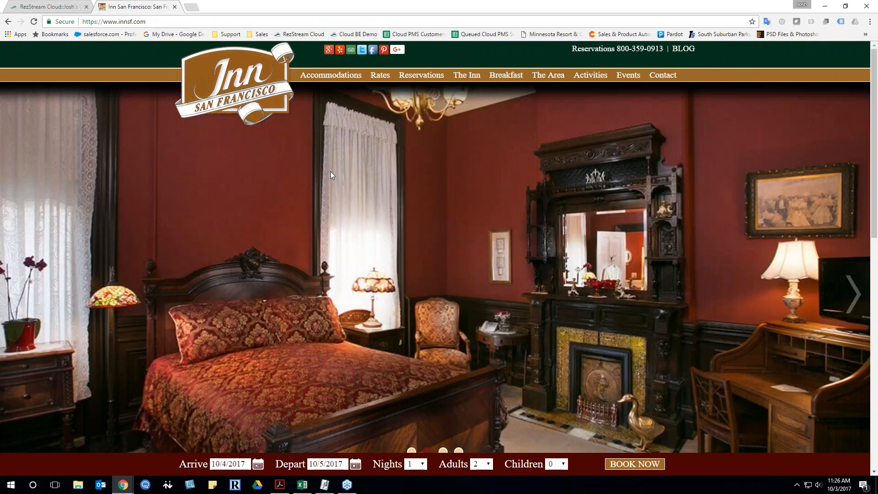
pyautogui.moveTo(328, 80)
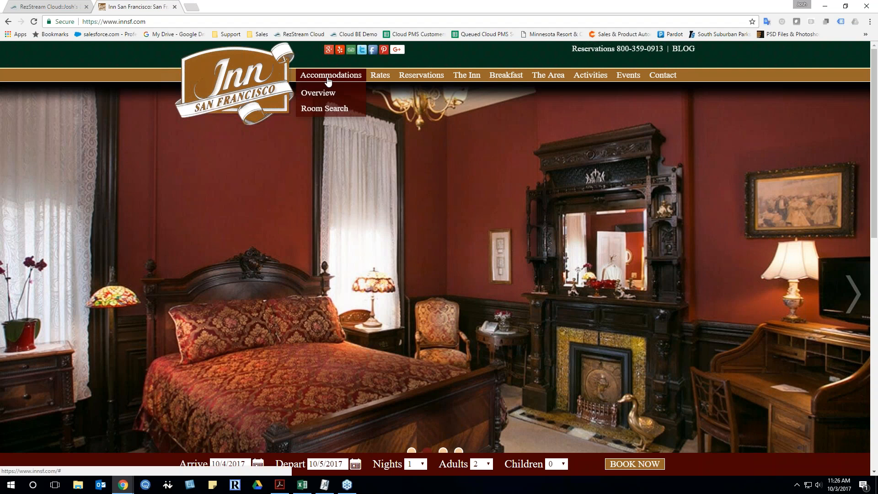
pyautogui.click(318, 93)
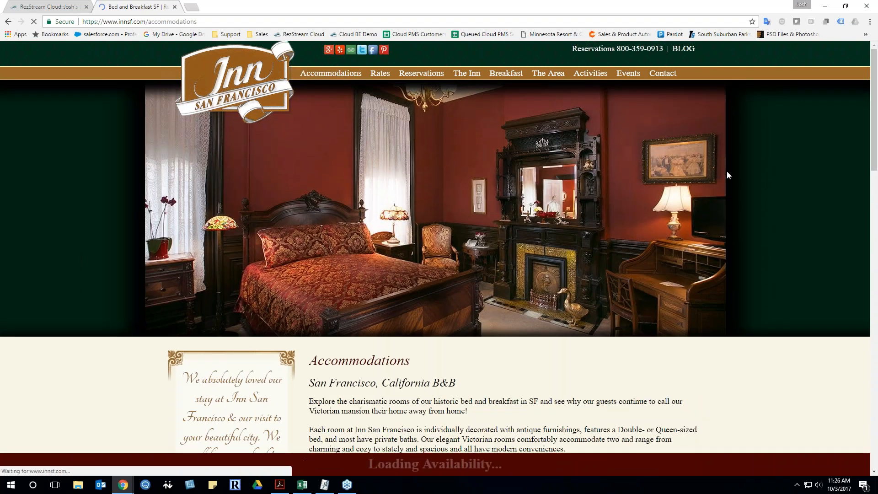
pyautogui.scroll(-8, 643, 218)
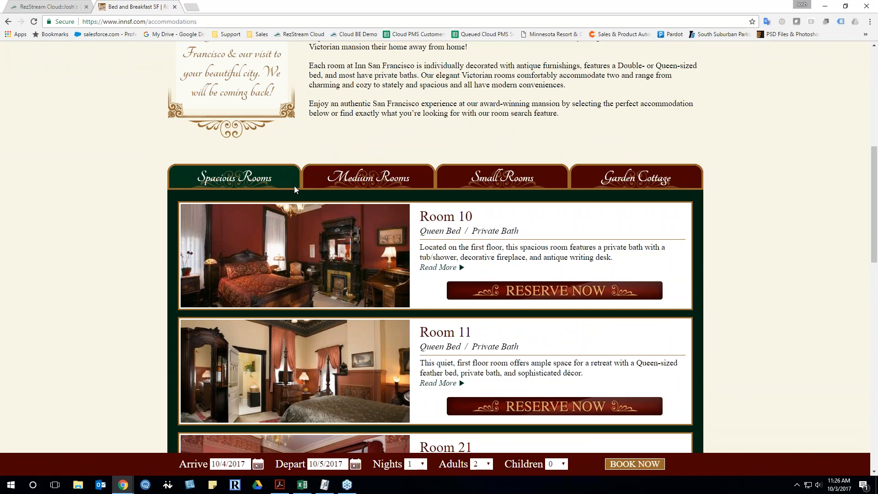
pyautogui.scroll(-3, 761, 225)
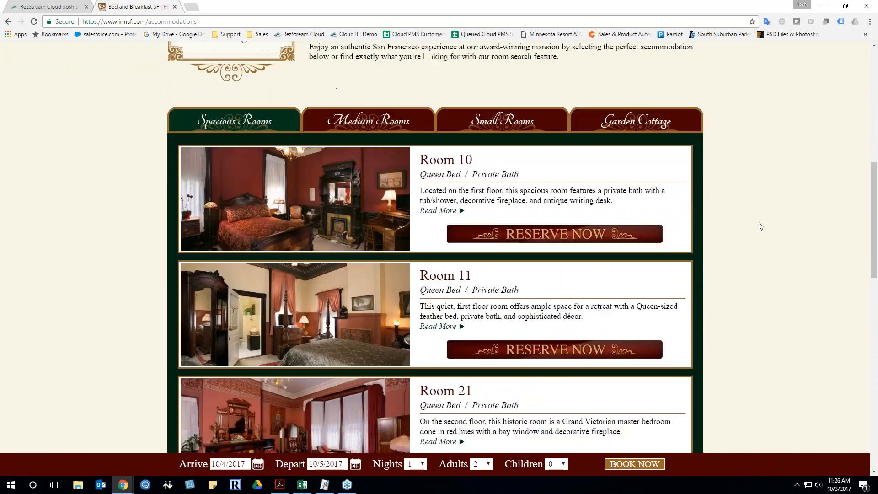
pyautogui.scroll(-2, 798, 294)
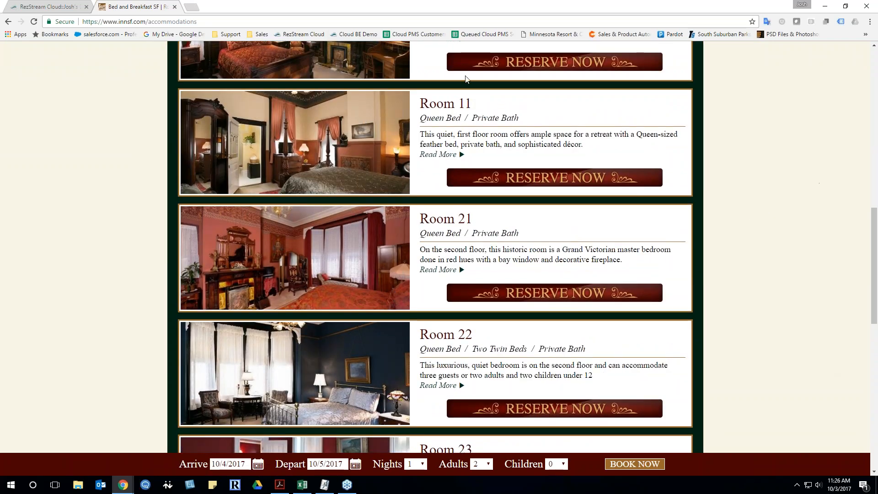
pyautogui.scroll(4, 839, 247)
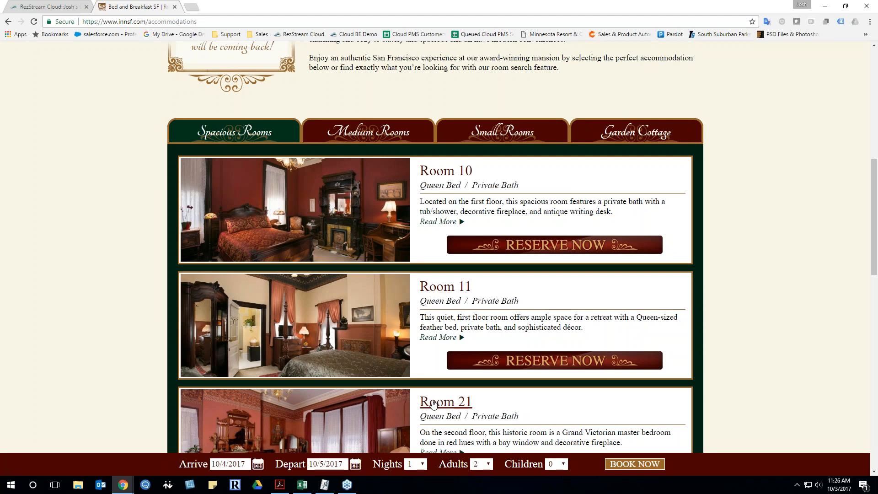
# Step: Open the Room 10 page and examine its description, rate range, special features and reservation calendar
pyautogui.click(446, 171)
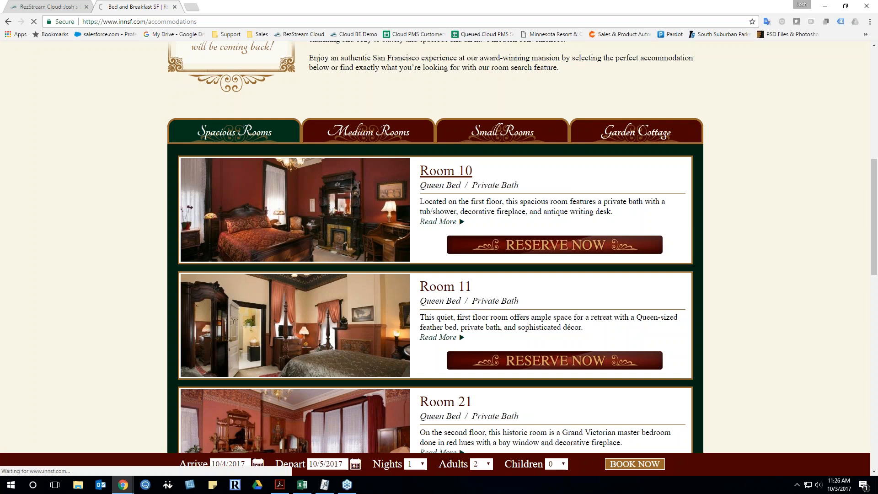
pyautogui.scroll(-6, 445, 218)
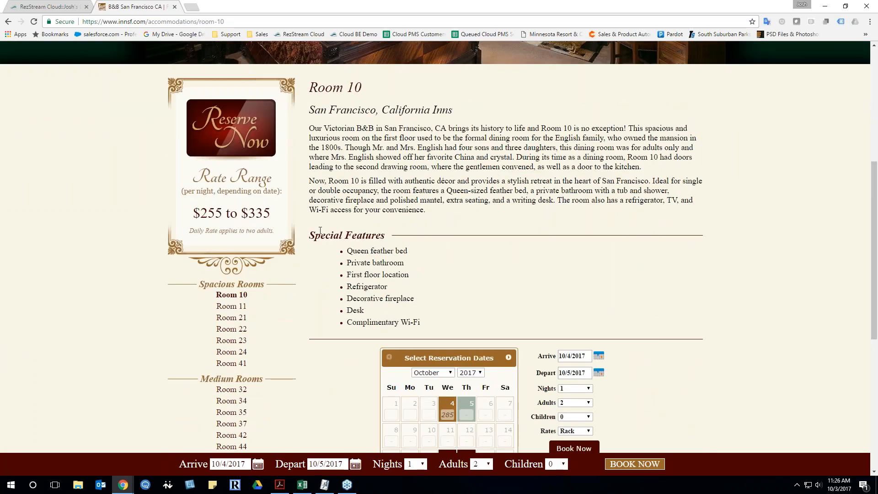
pyautogui.scroll(5, 300, 177)
pyautogui.scroll(-4, 800, 349)
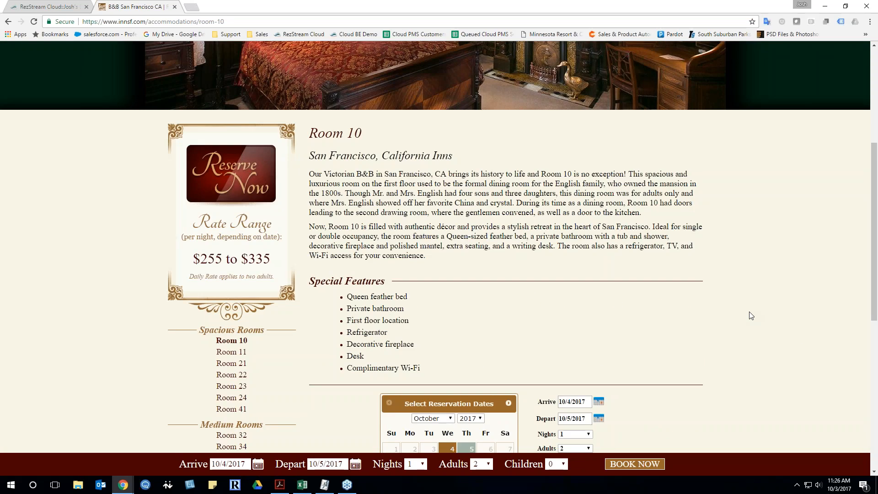
# Step: Examine the Room 10 page, covering its photos, description, special features and the October 2017 reservation calendar with its availability legend
pyautogui.scroll(1, 725, 258)
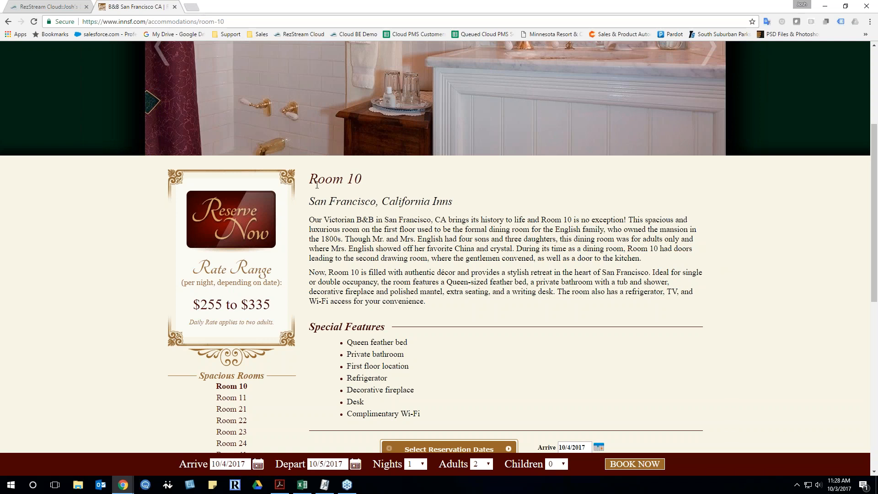
pyautogui.moveTo(310, 179); pyautogui.dragTo(372, 192)
pyautogui.click(416, 183)
pyautogui.scroll(4, 492, 251)
pyautogui.scroll(-2, 737, 402)
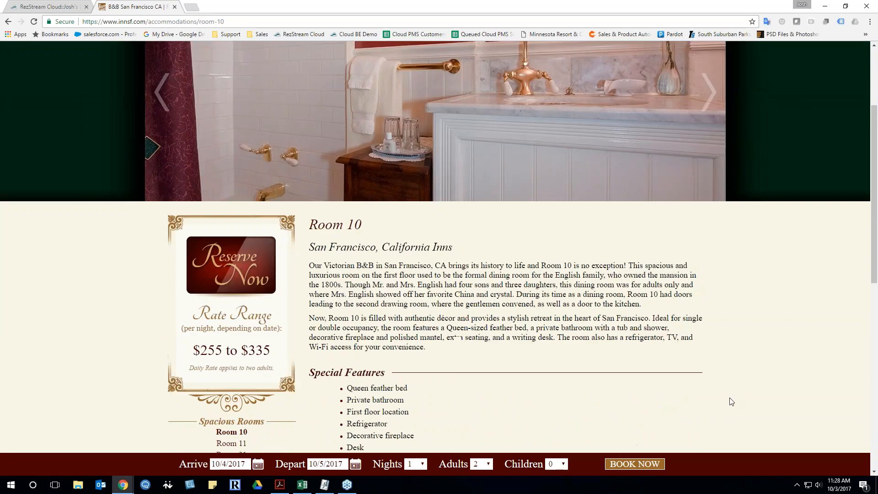
pyautogui.scroll(-4, 781, 341)
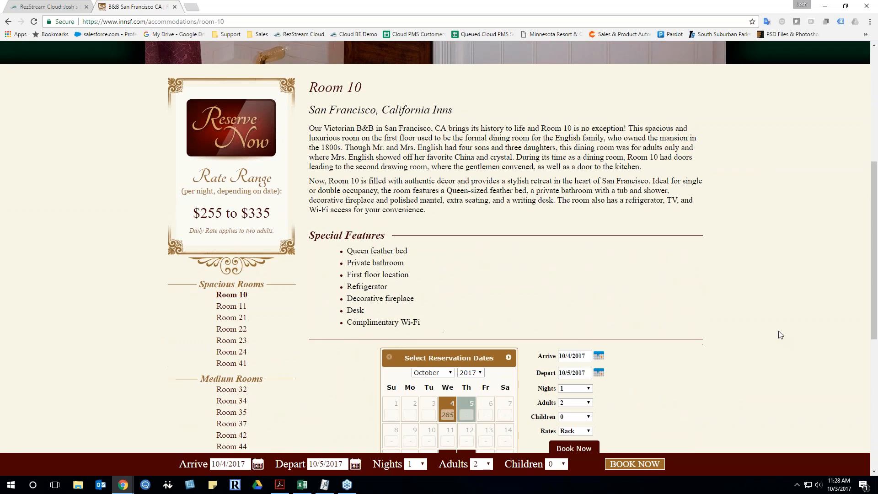
pyautogui.scroll(-3, 782, 341)
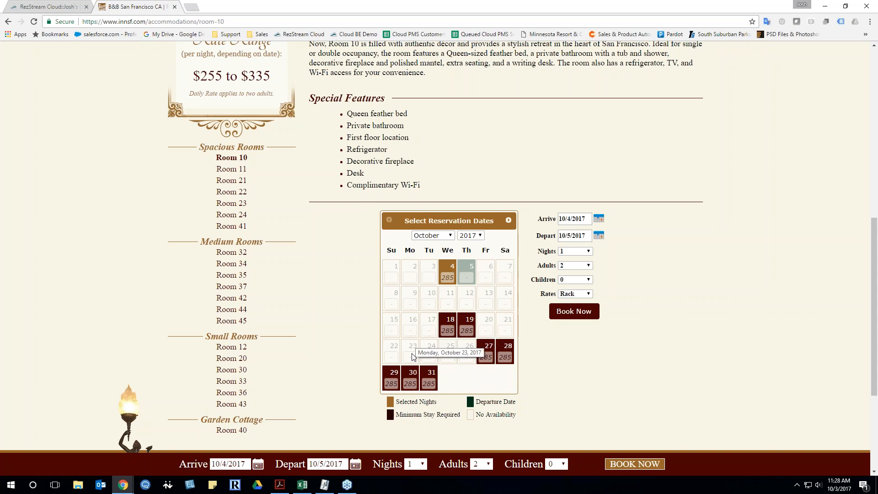
pyautogui.scroll(3, 413, 357)
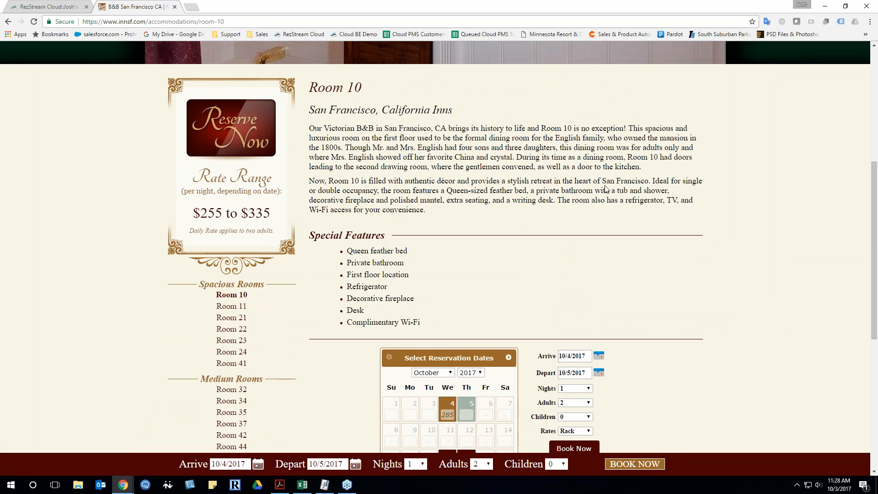
pyautogui.scroll(-3, 513, 295)
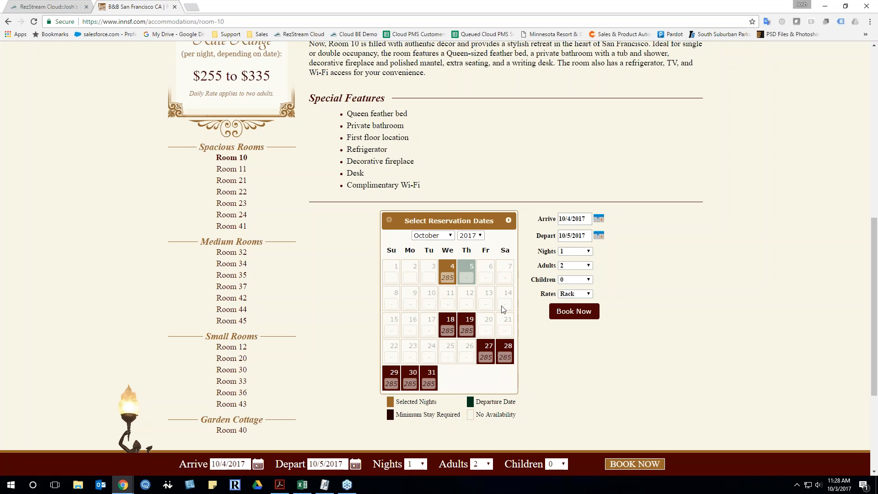
pyautogui.scroll(-1, 594, 374)
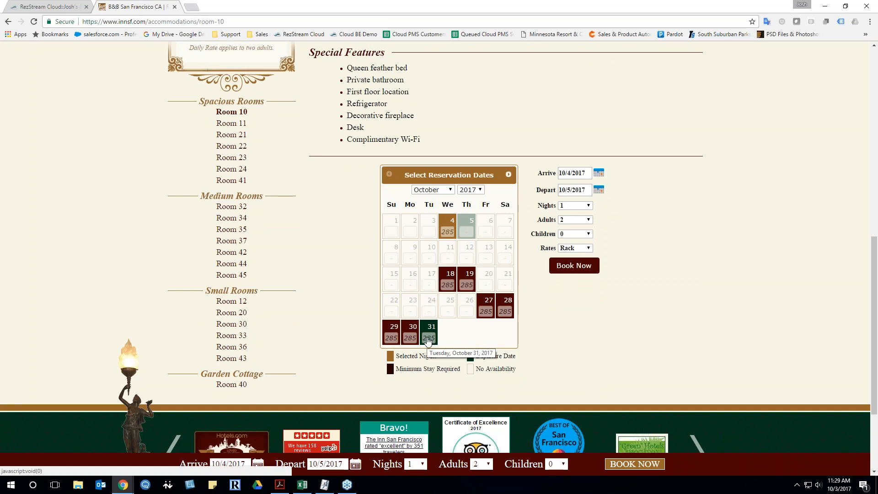
# Step: Book Room 10 for 11/14/2017 to 11/16/2017 using the reservation calendar on its page
pyautogui.click(508, 174)
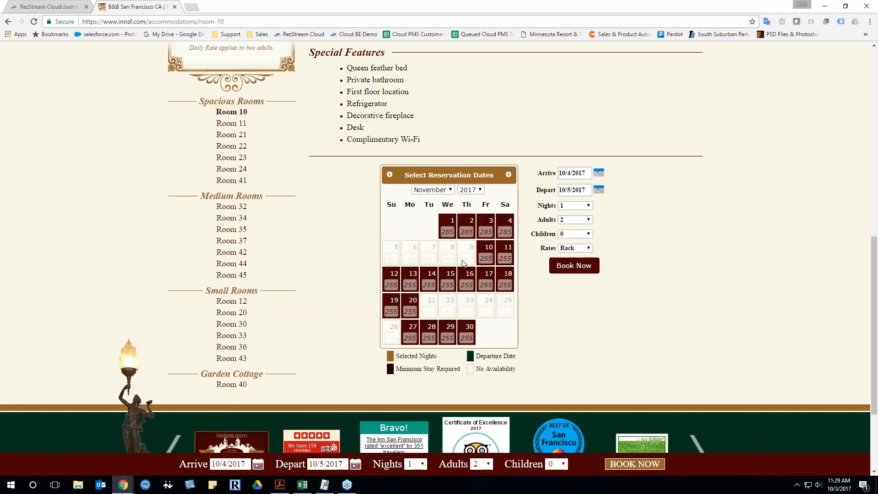
pyautogui.click(427, 284)
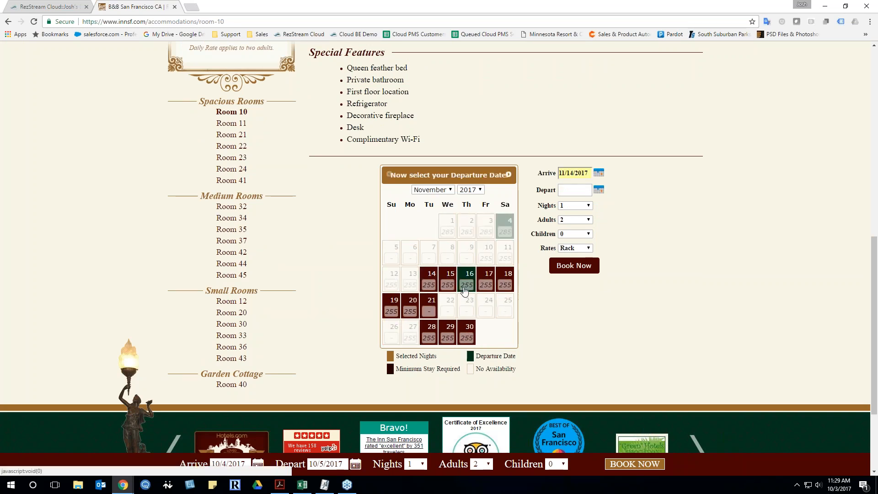
pyautogui.click(470, 282)
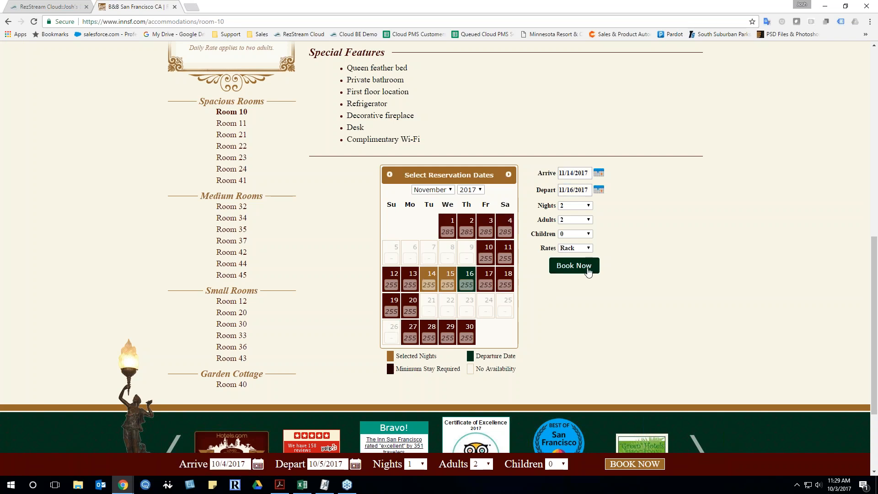
pyautogui.click(589, 271)
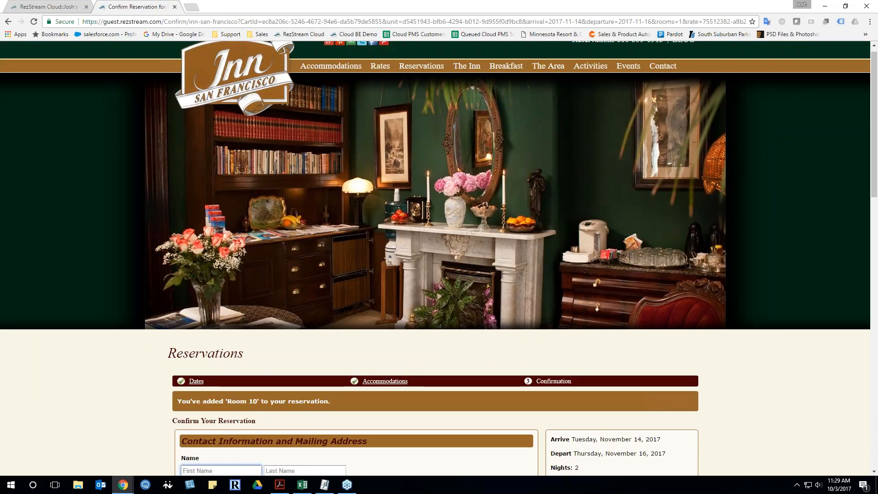
# Step: Review the reservation confirmation page, covering the contact and payment fields, room summary, totals and deposit due
pyautogui.scroll(-2, 779, 286)
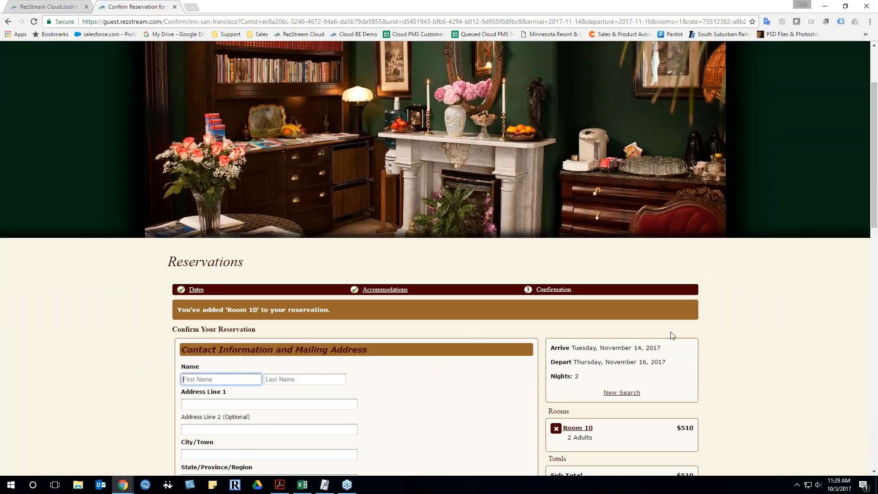
pyautogui.scroll(-2, 781, 355)
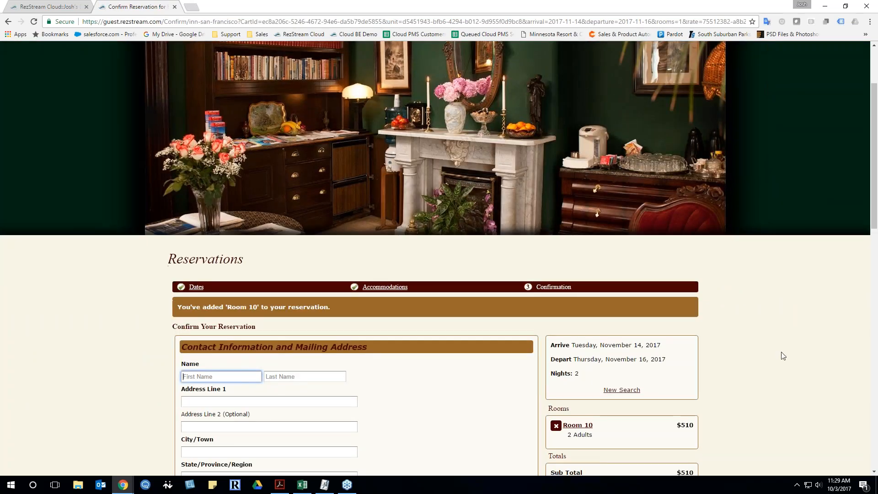
pyautogui.scroll(-3, 782, 355)
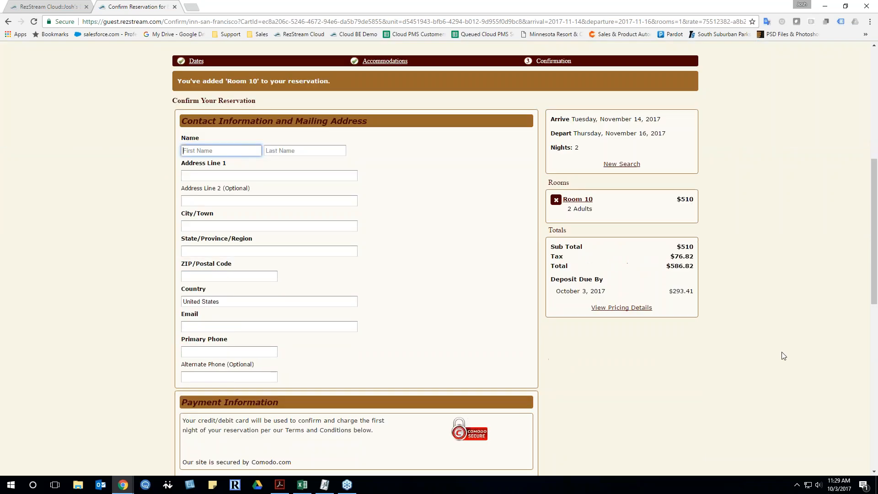
pyautogui.scroll(-1, 491, 305)
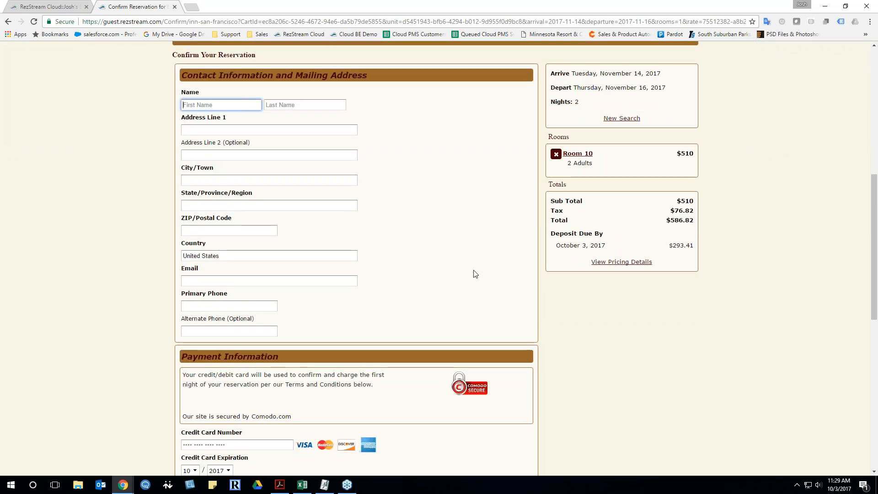
pyautogui.scroll(-2, 475, 274)
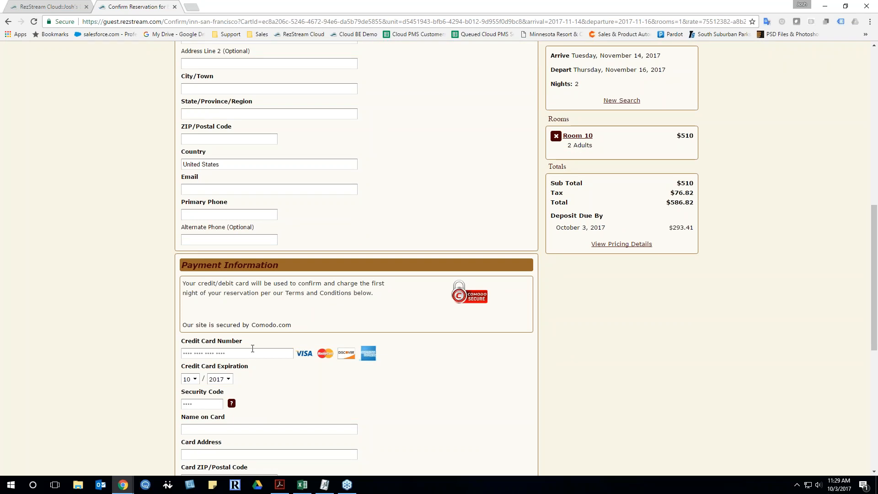
pyautogui.scroll(-1, 442, 355)
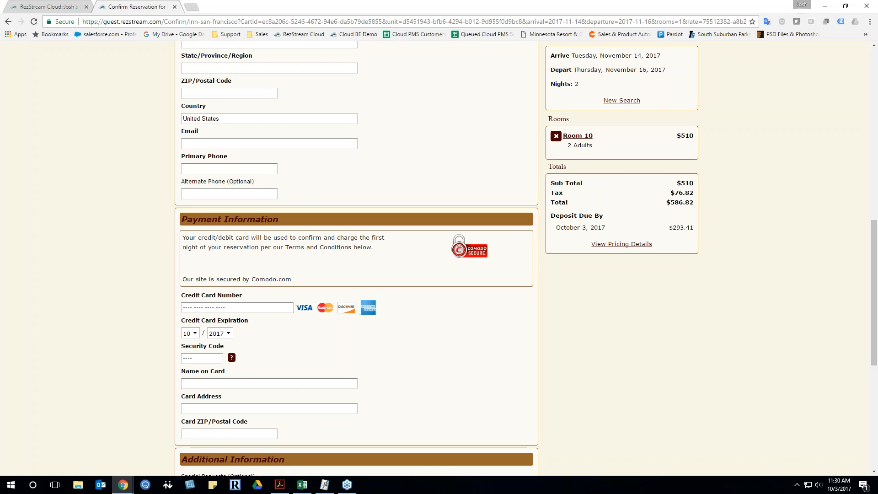
# Step: Return to the inn's Accommodations overview and open Room 10 from the Spacious Rooms listings
pyautogui.scroll(11, 347, 228)
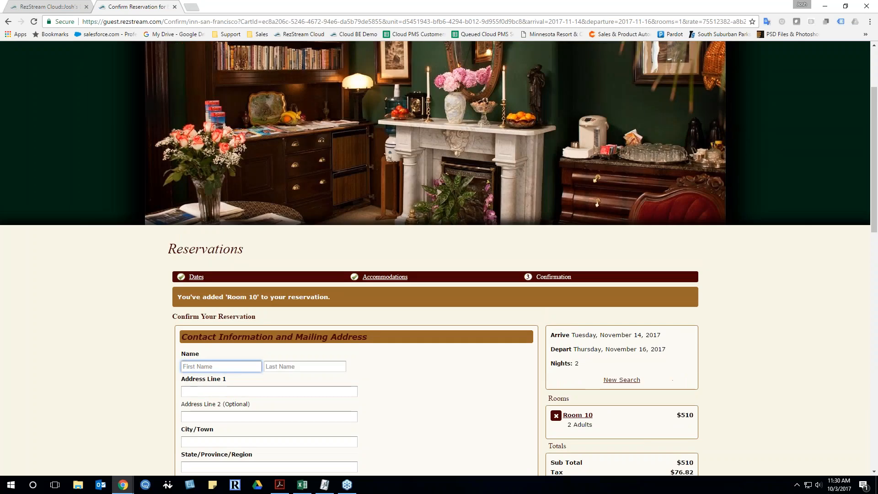
pyautogui.click(347, 76)
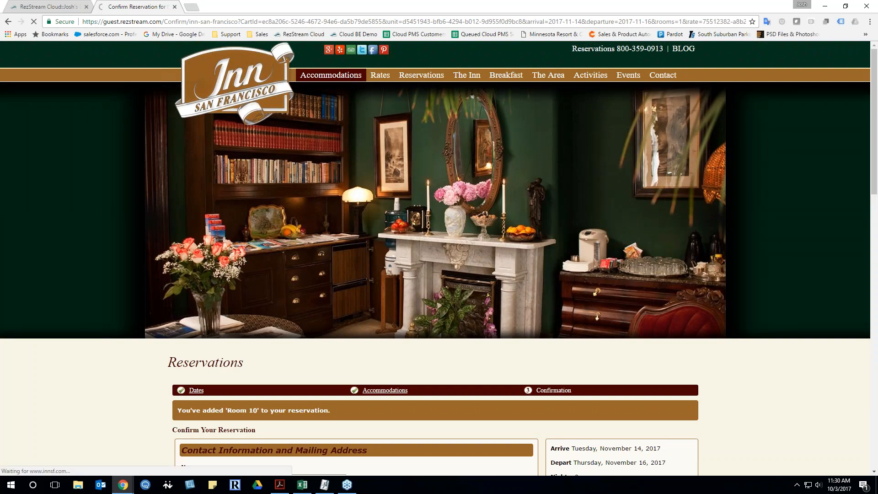
pyautogui.scroll(-5, 434, 194)
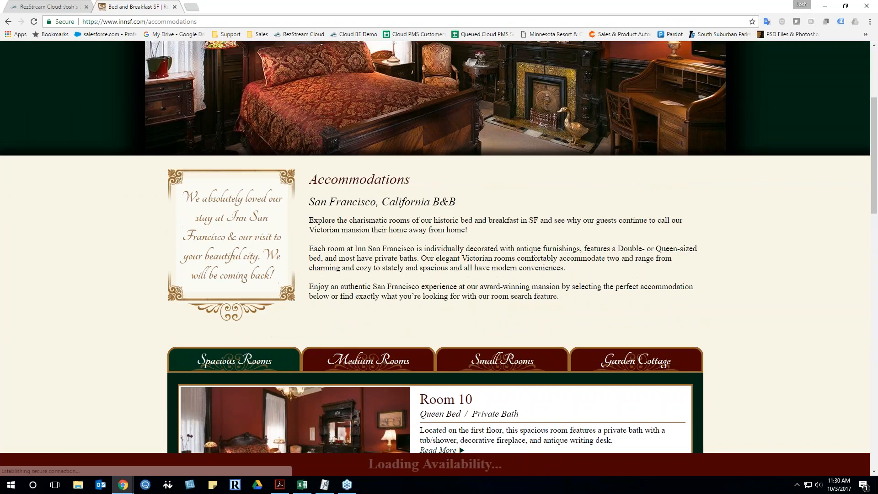
pyautogui.scroll(-5, 498, 169)
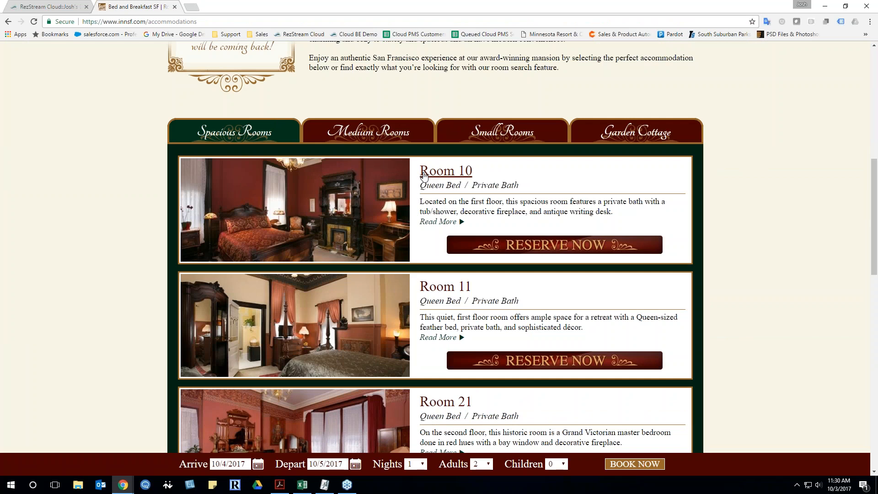
pyautogui.click(439, 183)
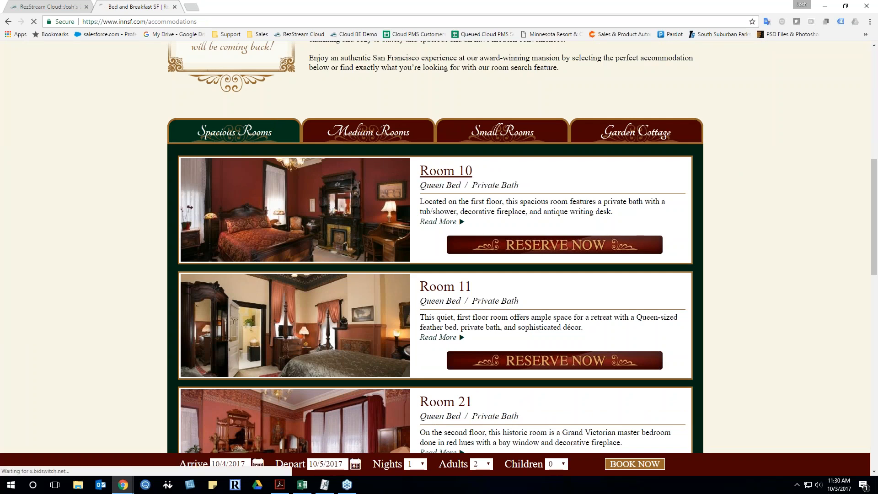
# Step: Look over the reopened Room 10 page again, from the photo slideshow down to the reservation calendar
pyautogui.scroll(-3, 446, 331)
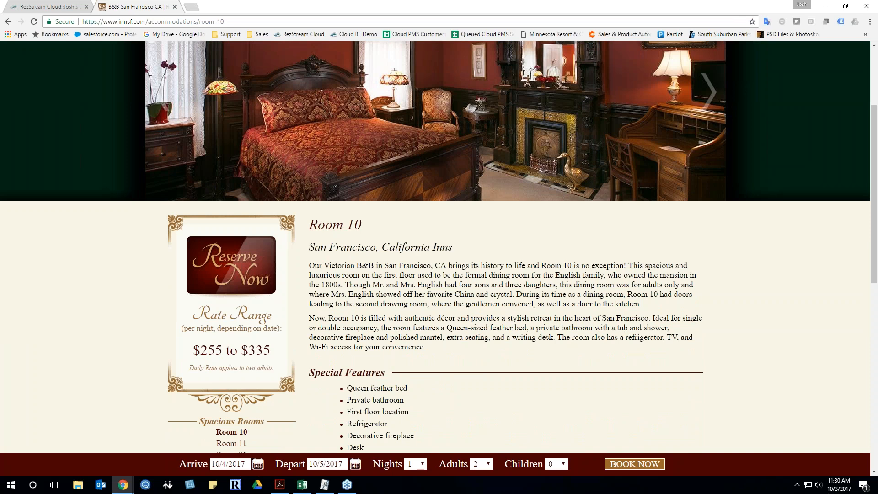
pyautogui.scroll(-1, 454, 403)
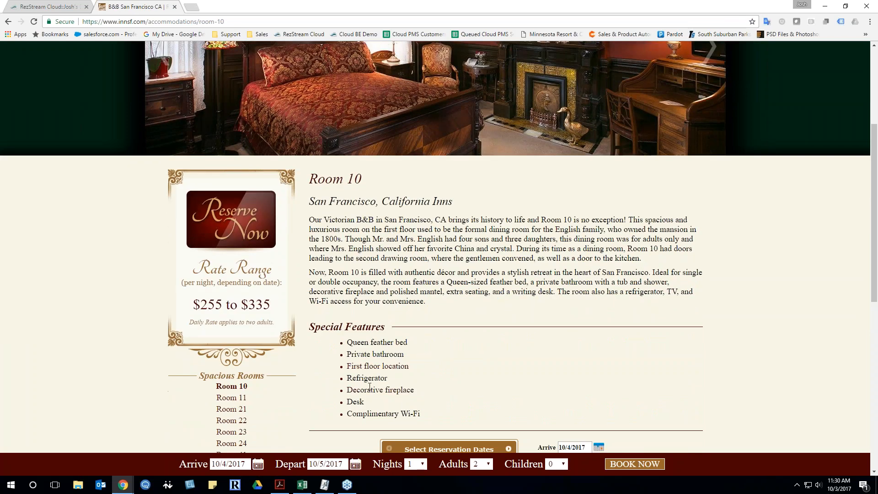
pyautogui.scroll(4, 368, 388)
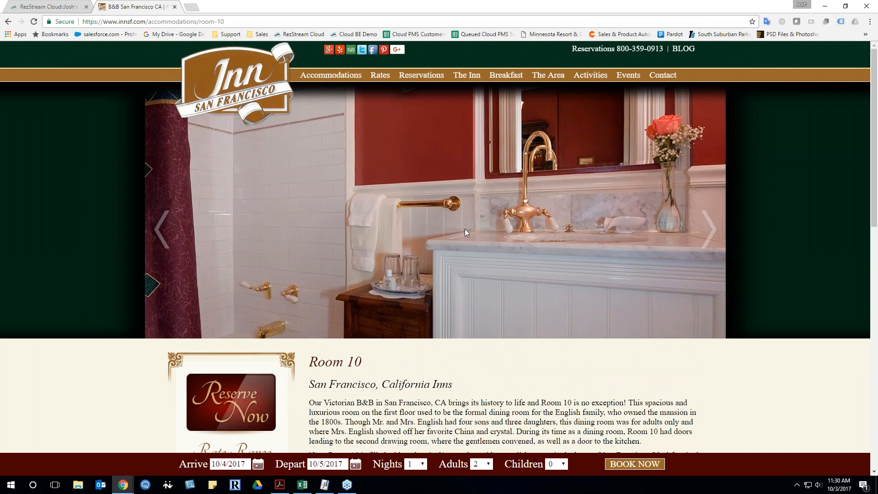
pyautogui.scroll(-4, 548, 263)
pyautogui.scroll(-6, 550, 267)
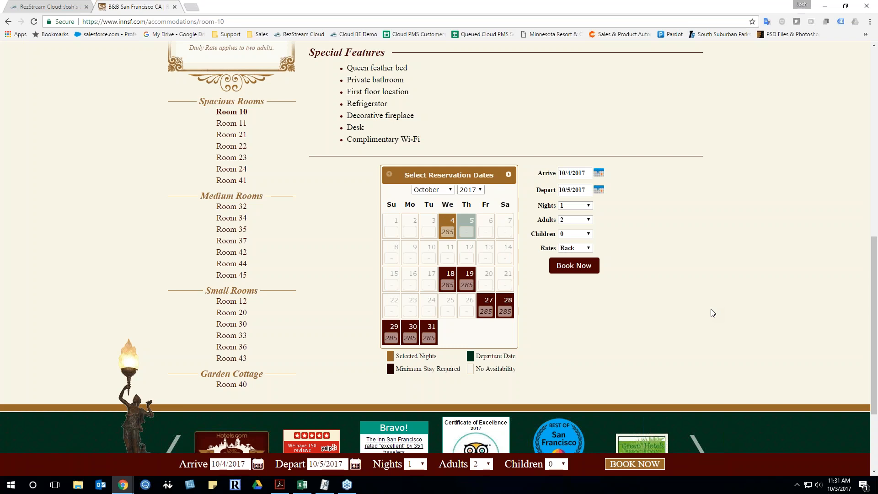
pyautogui.scroll(1, 712, 313)
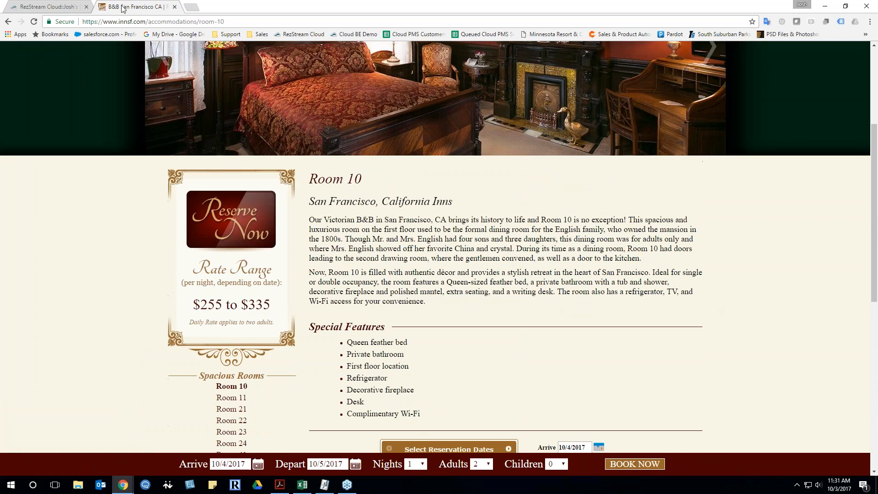
# Step: Switch to RezStream Cloud and open the dashboard
pyautogui.click(55, 6)
pyautogui.click(142, 68)
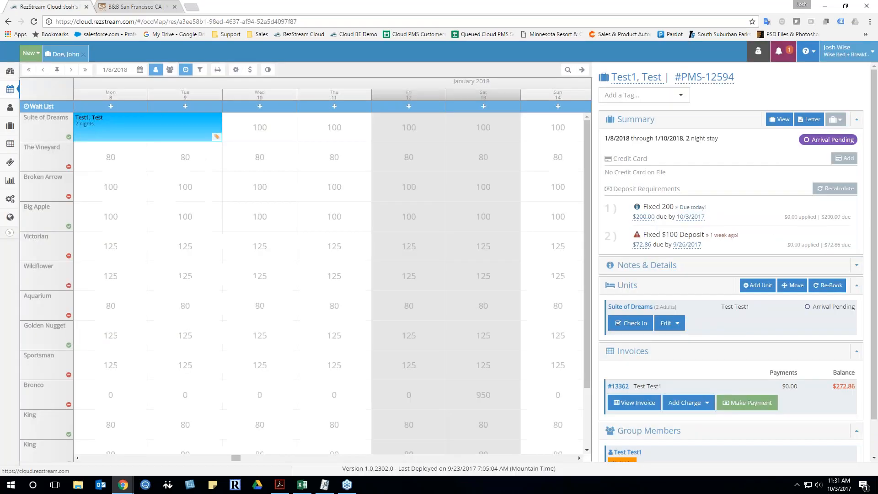
pyautogui.click(36, 86)
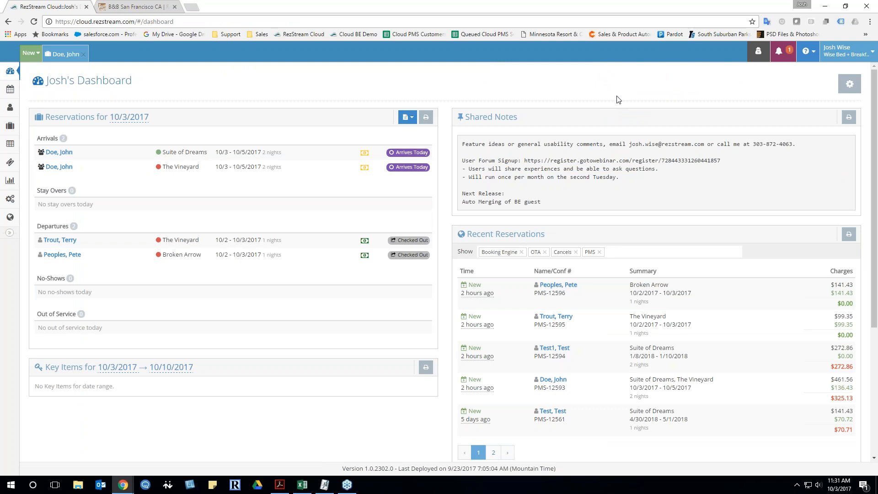
# Step: View the Suite of Dreams reservation starting 1/8/2018 from the occupancy calendar, and return to the dashboard
pyautogui.click(10, 90)
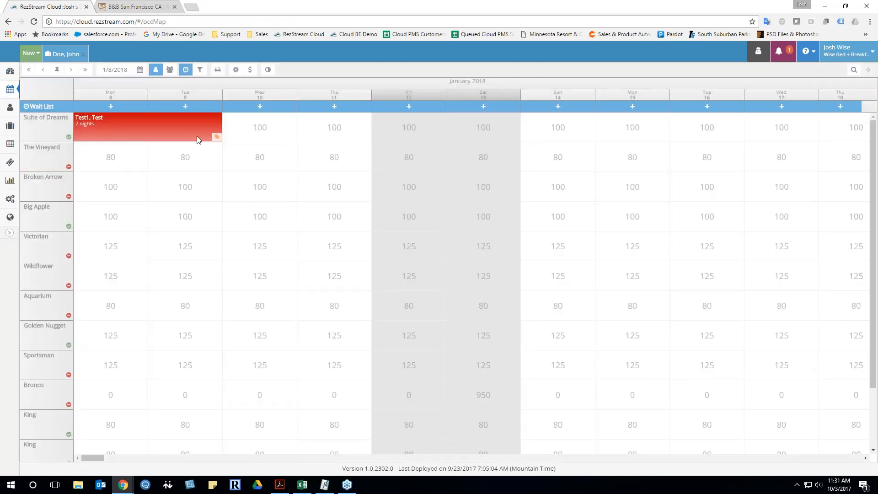
pyautogui.click(183, 126)
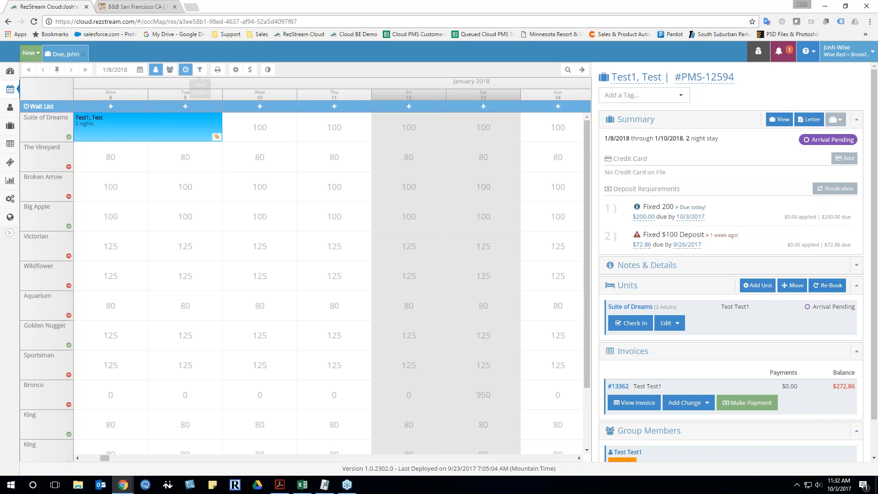
pyautogui.click(10, 72)
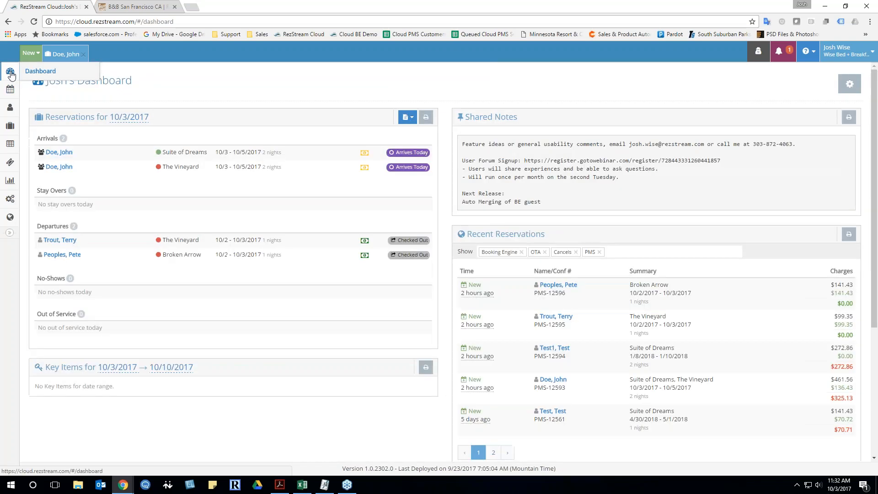